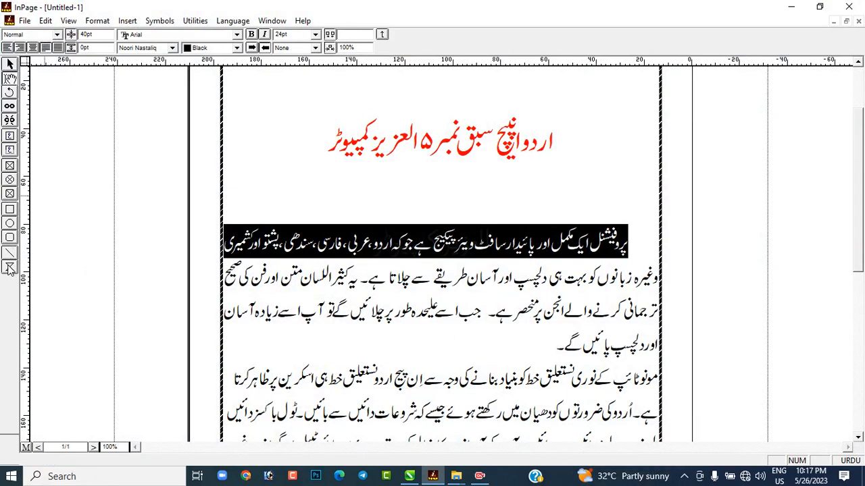
Step: Delete the existing yellow-and-red dotted line beneath the heading
{"action": "left_click", "coordinate": [10, 268]}
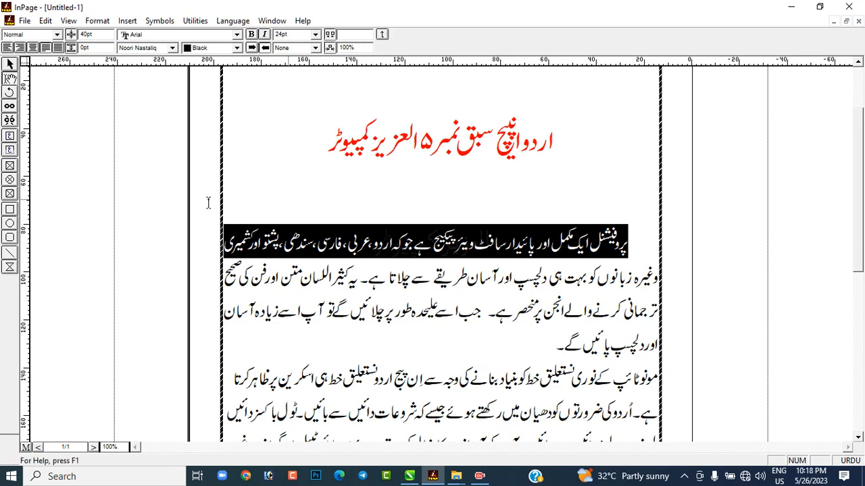
{"action": "left_click", "coordinate": [10, 256]}
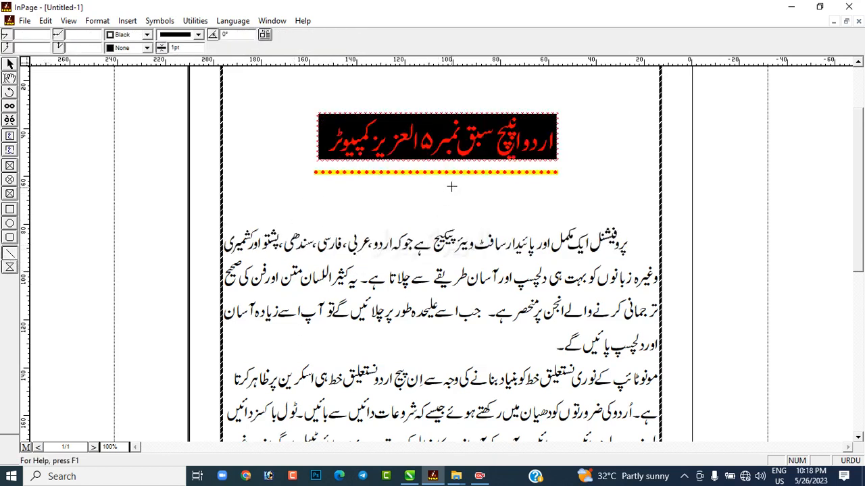
{"action": "left_click", "coordinate": [11, 64]}
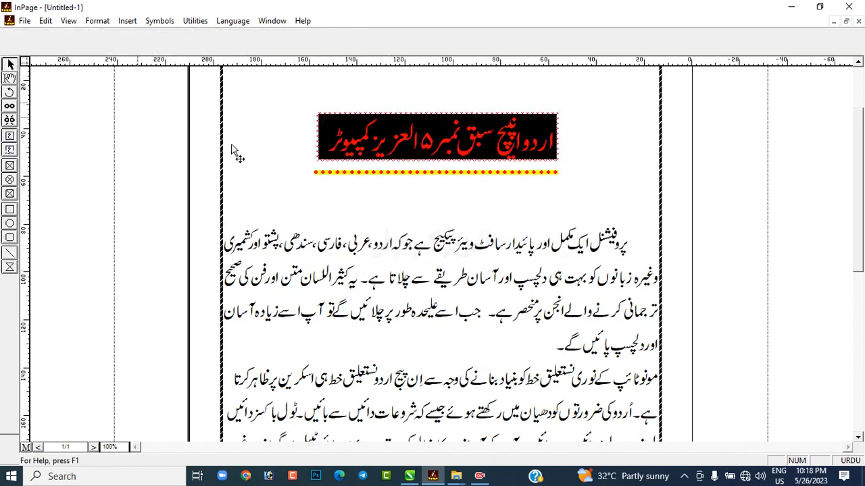
{"action": "left_click", "coordinate": [382, 174]}
{"action": "key", "text": "Delete"}
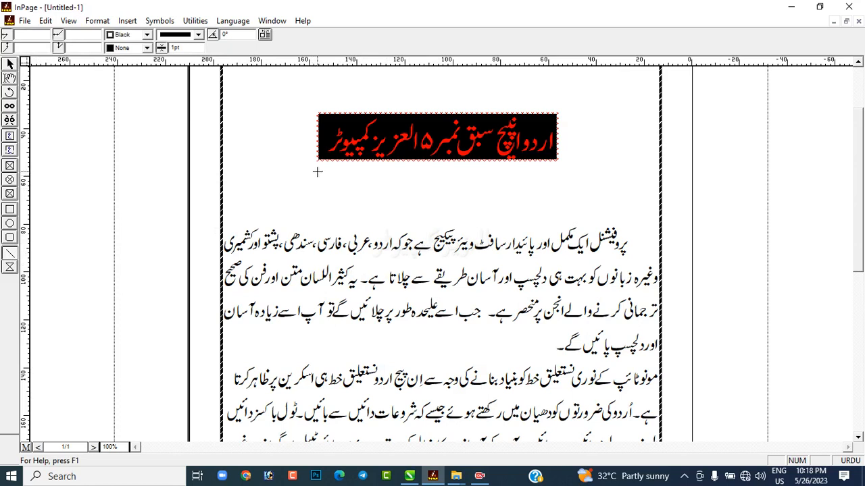
Step: Draw a horizontal line about 99 mm long just beneath the heading and set its border color to Red
{"action": "left_click_drag", "start_coordinate": [319, 171], "coordinate": [556, 178]}
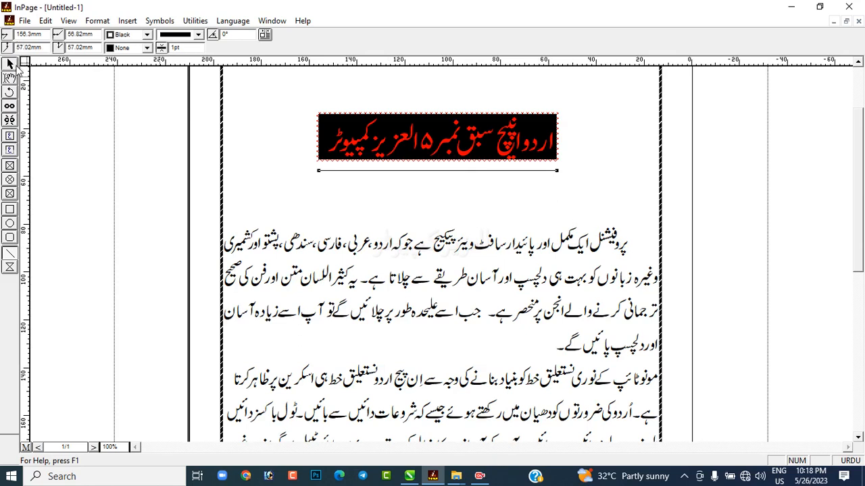
{"action": "left_click", "coordinate": [11, 64]}
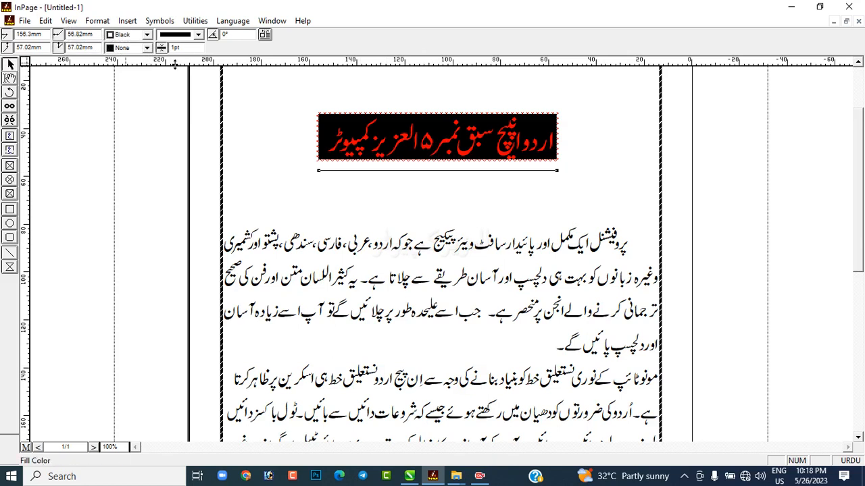
{"action": "left_click", "coordinate": [147, 35]}
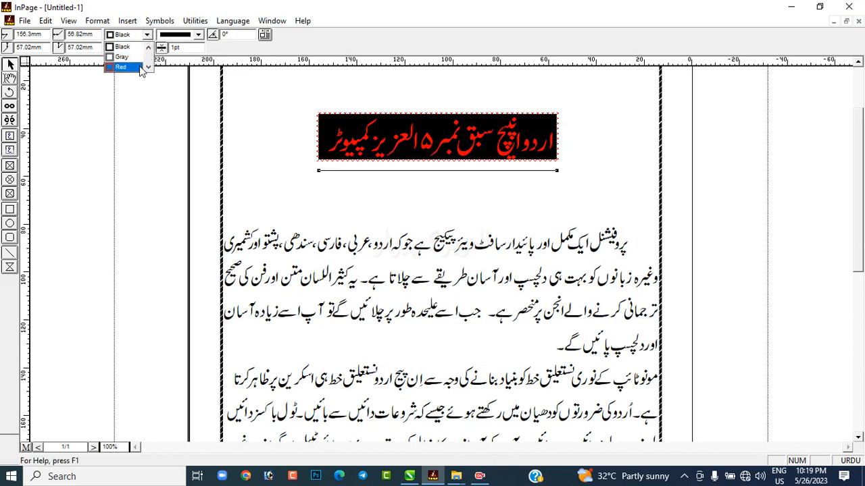
{"action": "left_click", "coordinate": [142, 66]}
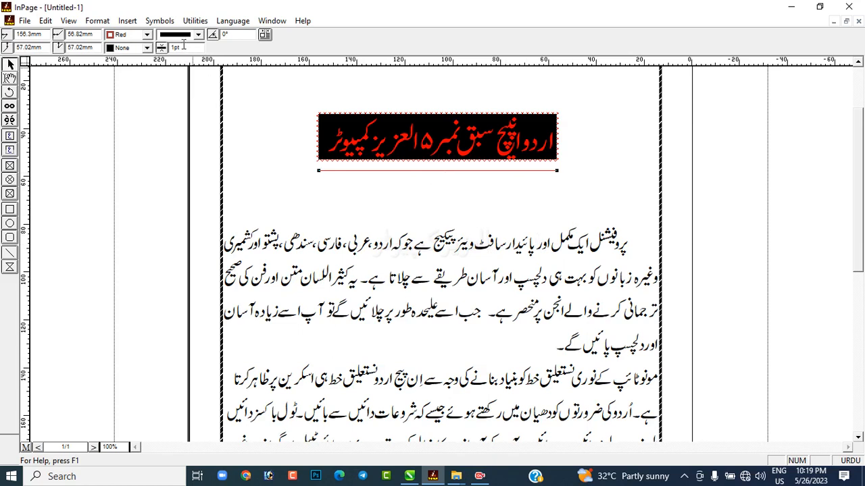
Step: Apply the dotted border style to the red line beneath the heading
{"action": "left_click", "coordinate": [147, 48]}
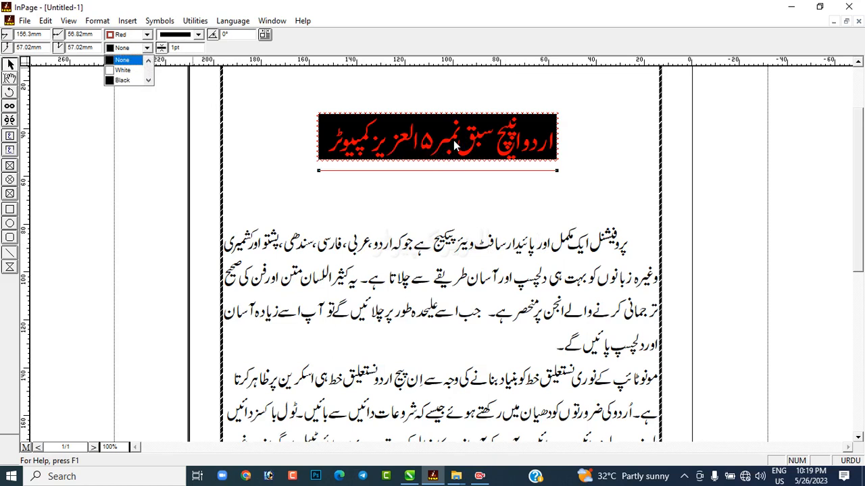
{"action": "left_click", "coordinate": [187, 39]}
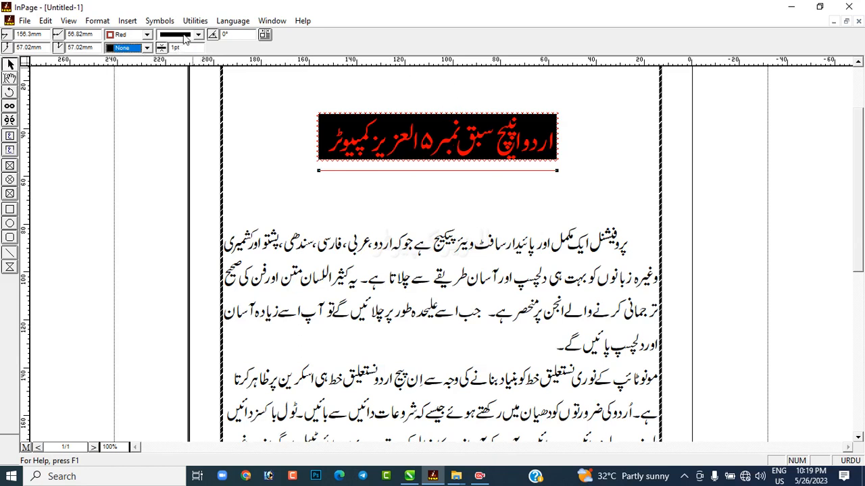
{"action": "left_click", "coordinate": [196, 35]}
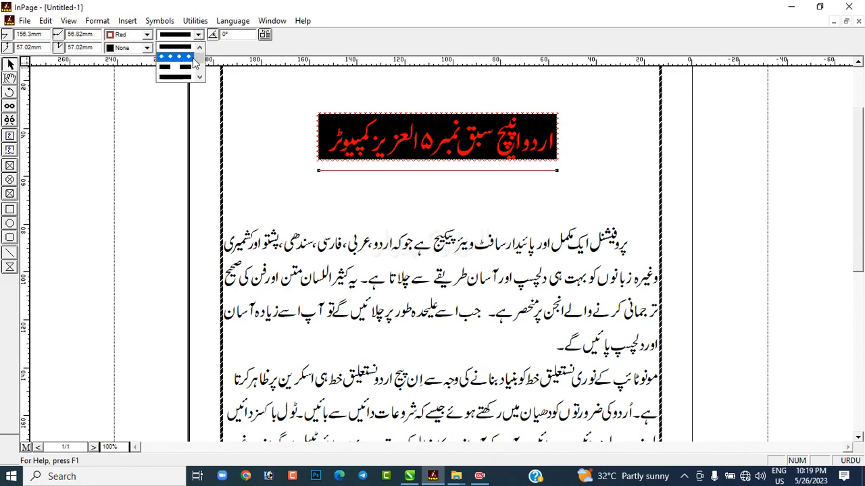
{"action": "left_click", "coordinate": [193, 60]}
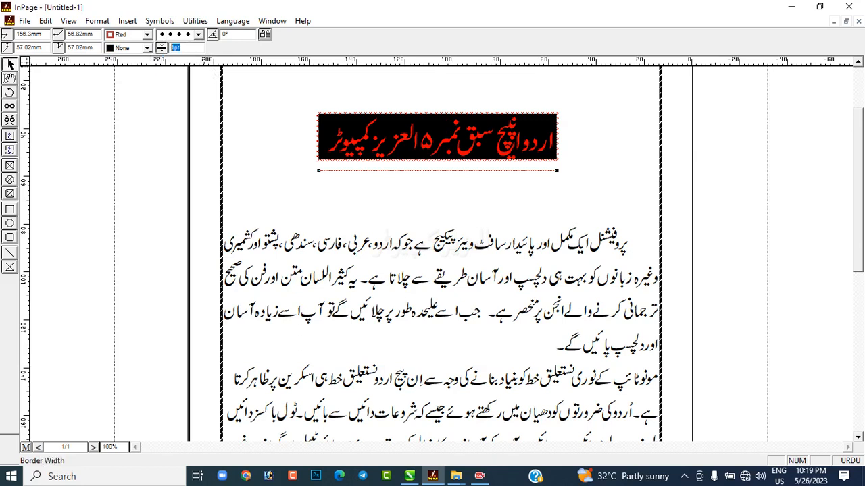
Step: Try border widths of 2 pt and 5 pt on the dotted line, then set the width to 3 pt
{"action": "left_click", "coordinate": [175, 48]}
{"action": "type", "text": "2"}
{"action": "key", "text": "Return"}
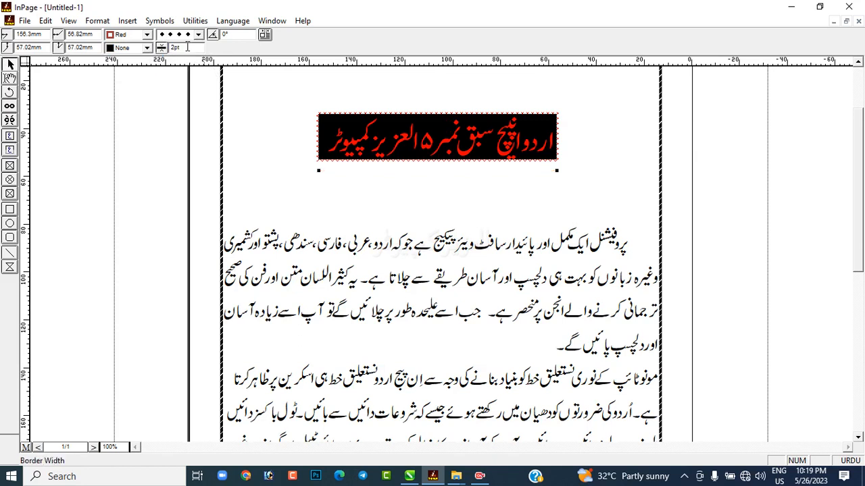
{"action": "left_click", "coordinate": [177, 47]}
{"action": "type", "text": "5"}
{"action": "key", "text": "Return"}
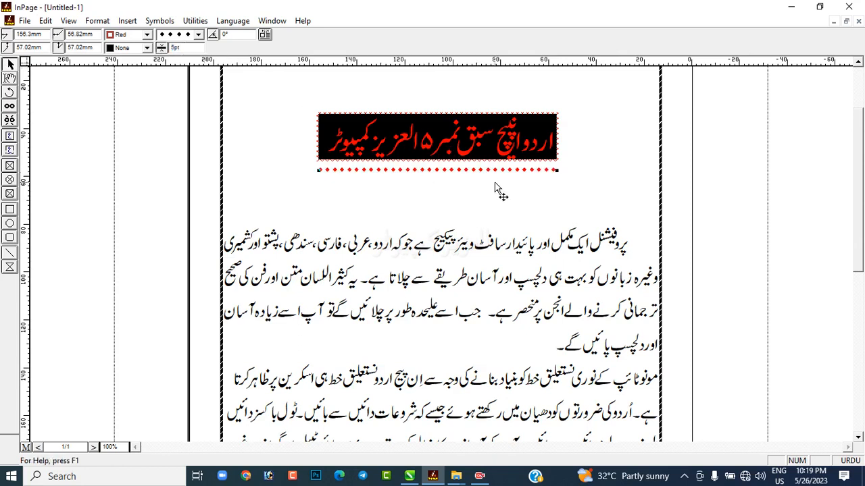
{"action": "double_click", "coordinate": [175, 47]}
{"action": "type", "text": "3"}
{"action": "key", "text": "Return"}
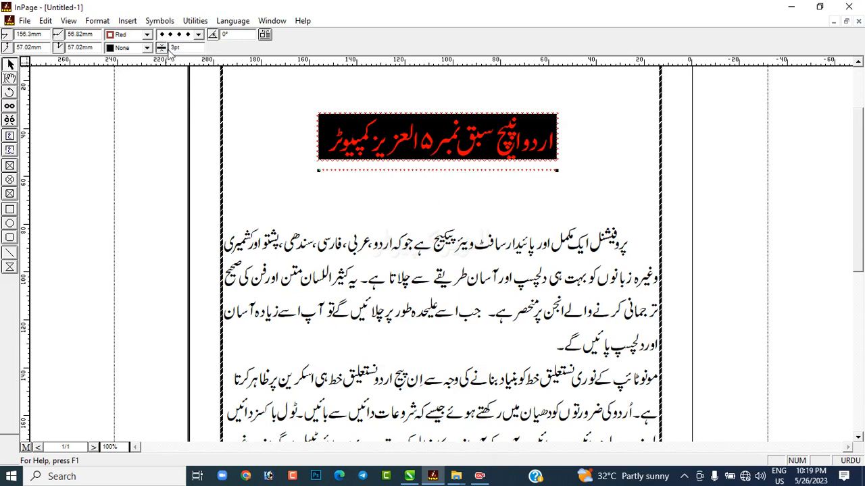
Step: Set the fill color of the dotted line beneath the heading to Black
{"action": "left_click", "coordinate": [147, 48]}
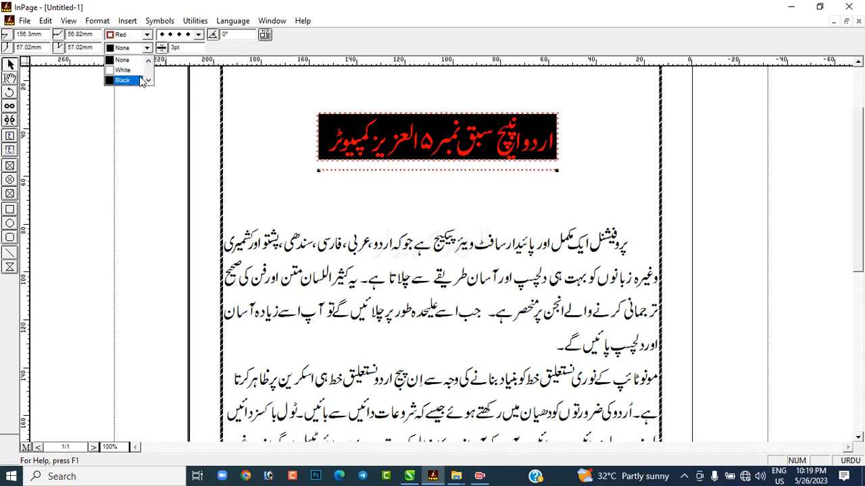
{"action": "left_click", "coordinate": [140, 79]}
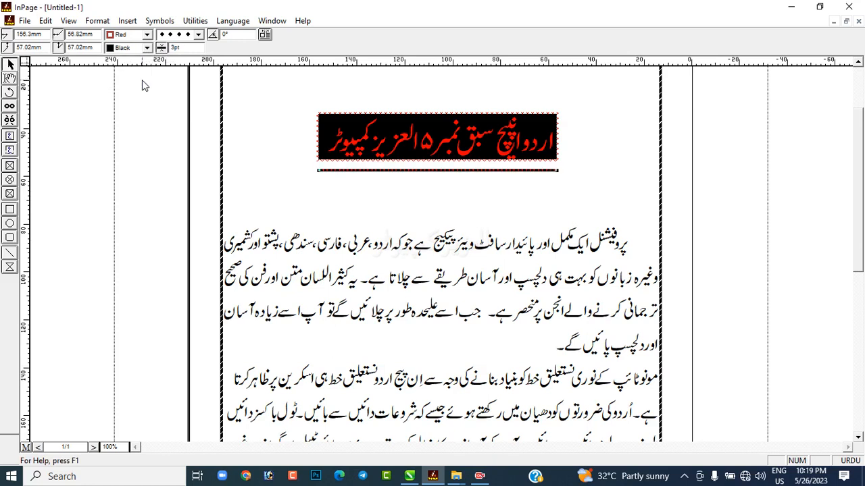
{"action": "left_click", "coordinate": [147, 48]}
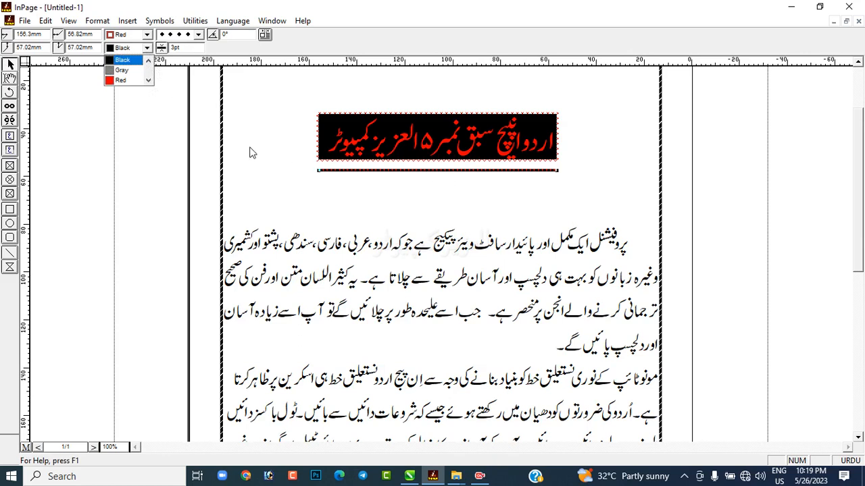
{"action": "left_click", "coordinate": [175, 155]}
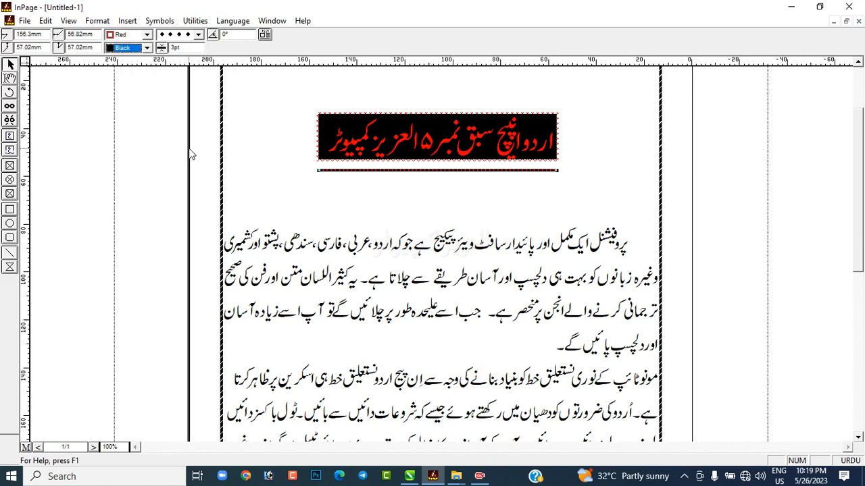
{"action": "left_click", "coordinate": [418, 177]}
Step: Draw a polygon about 94 by 79 mm over the second paragraph and fill it with Gray
{"action": "scroll", "coordinate": [853, 295], "scroll_direction": "down", "scroll_amount": 3}
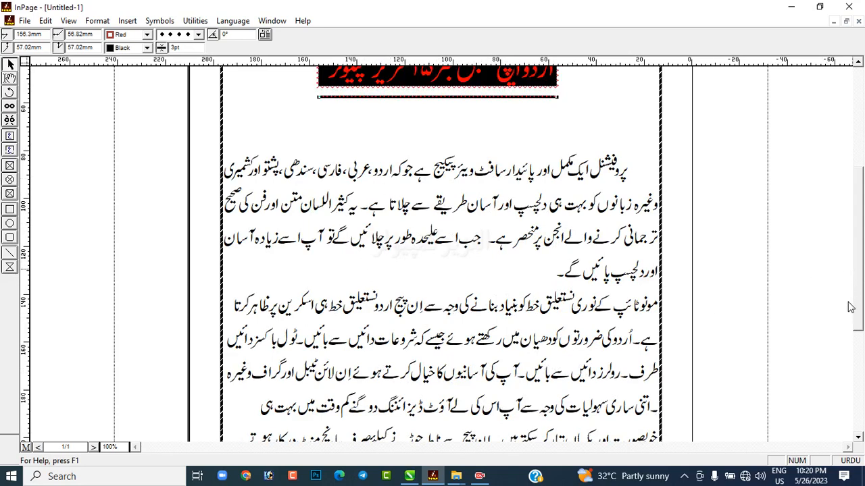
{"action": "scroll", "coordinate": [856, 323], "scroll_direction": "down", "scroll_amount": 3}
{"action": "left_click", "coordinate": [11, 267]}
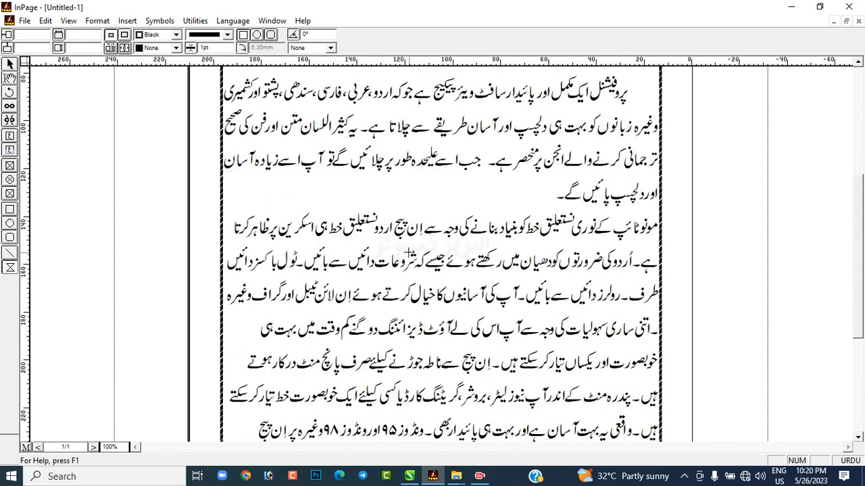
{"action": "left_click_drag", "start_coordinate": [337, 227], "coordinate": [562, 417]}
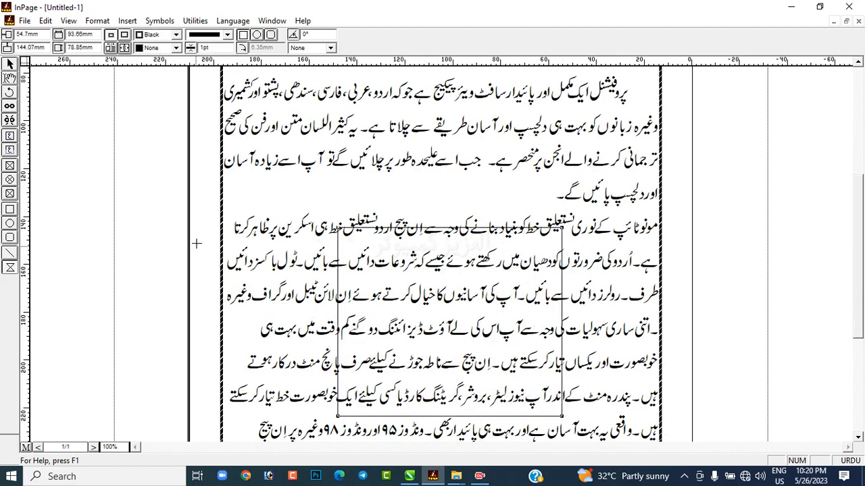
{"action": "left_click", "coordinate": [10, 63]}
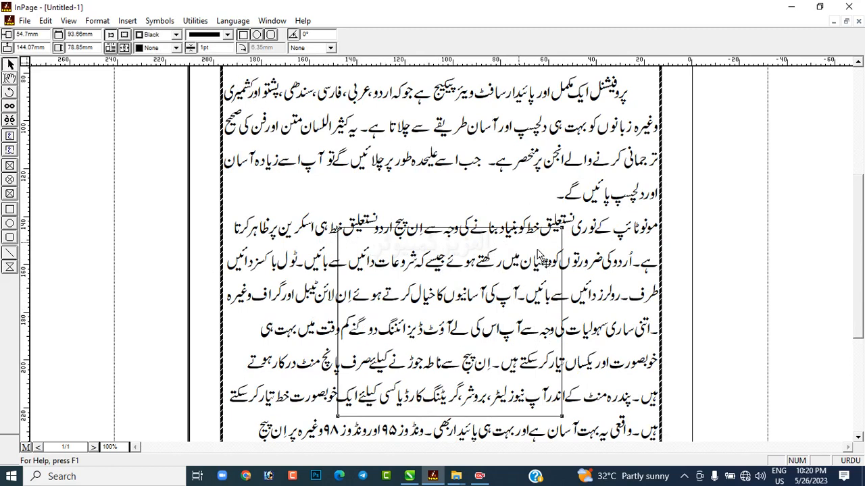
{"action": "left_click", "coordinate": [175, 47]}
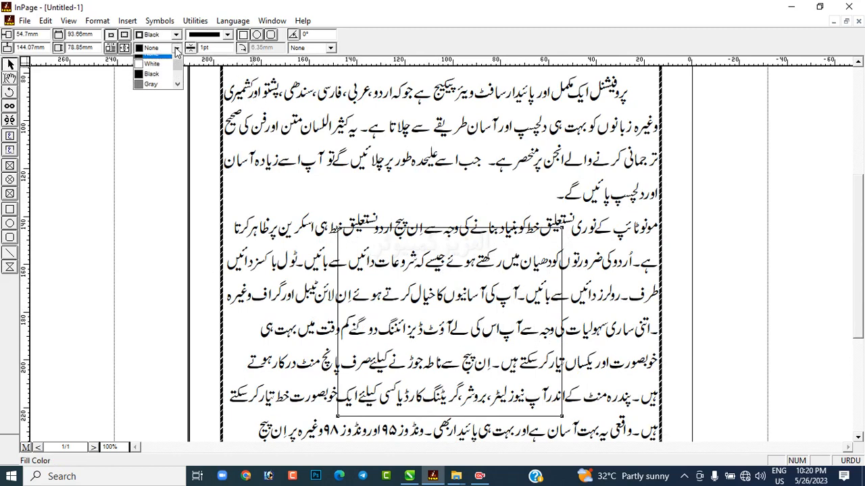
{"action": "left_click", "coordinate": [162, 92]}
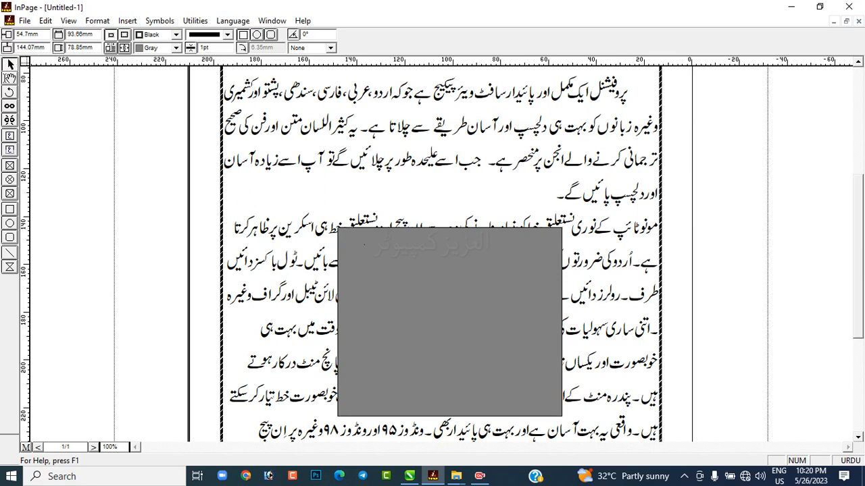
Step: Reshape the gray polygon into a four-pointed star by pulling two points of its upper edge and one of each other edge inward
{"action": "left_click_drag", "start_coordinate": [375, 262], "coordinate": [396, 285]}
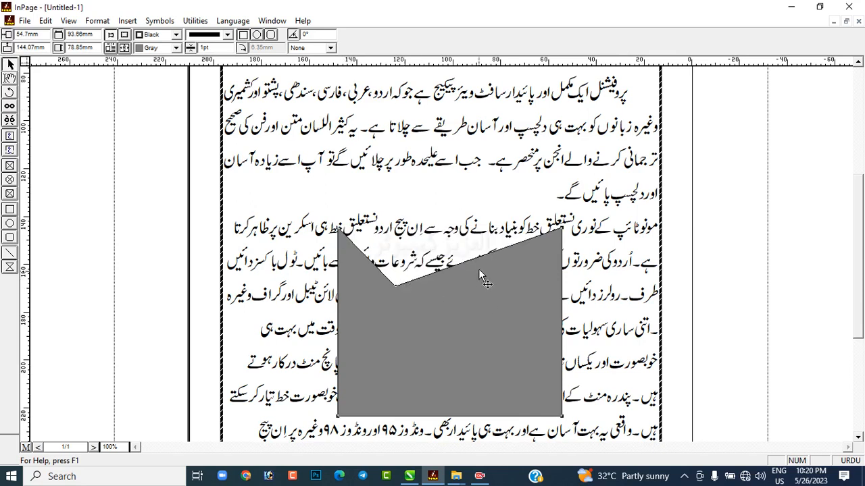
{"action": "left_click_drag", "start_coordinate": [475, 280], "coordinate": [471, 286]}
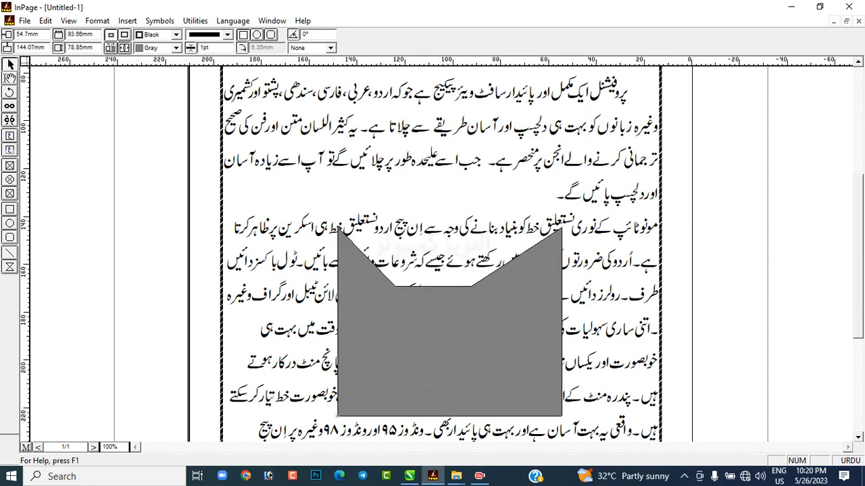
{"action": "left_click_drag", "start_coordinate": [430, 416], "coordinate": [430, 389]}
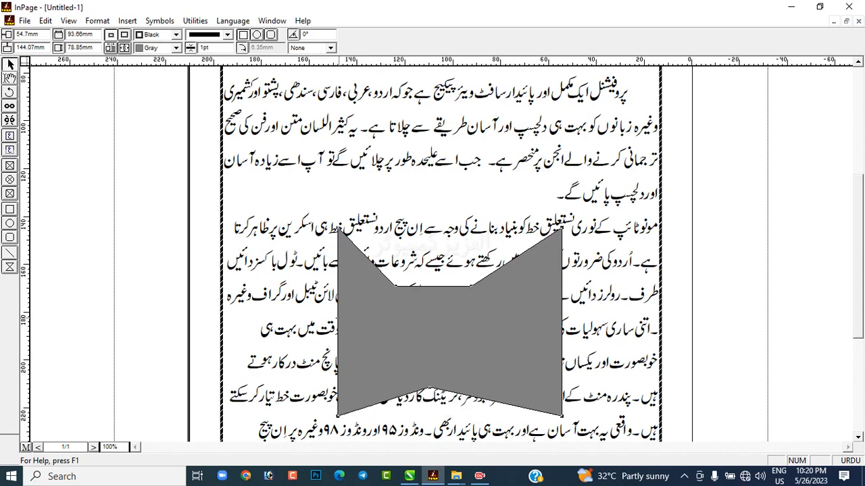
{"action": "left_click_drag", "start_coordinate": [338, 325], "coordinate": [365, 324]}
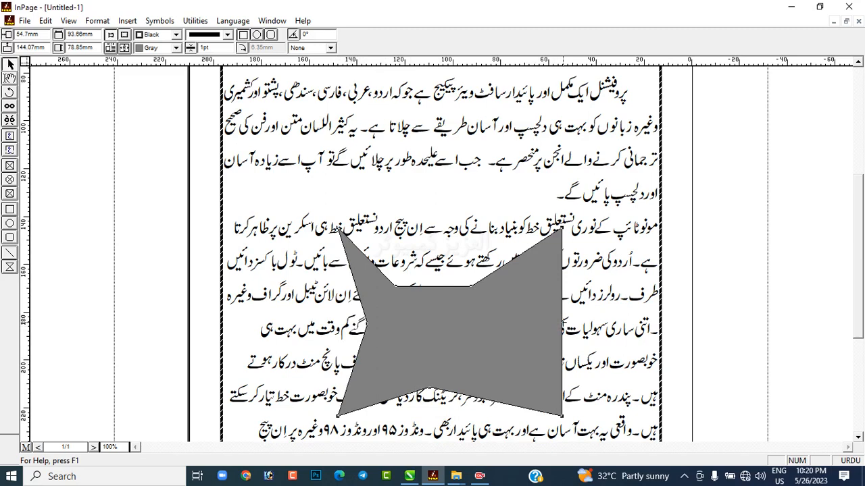
{"action": "left_click_drag", "start_coordinate": [562, 326], "coordinate": [476, 329]}
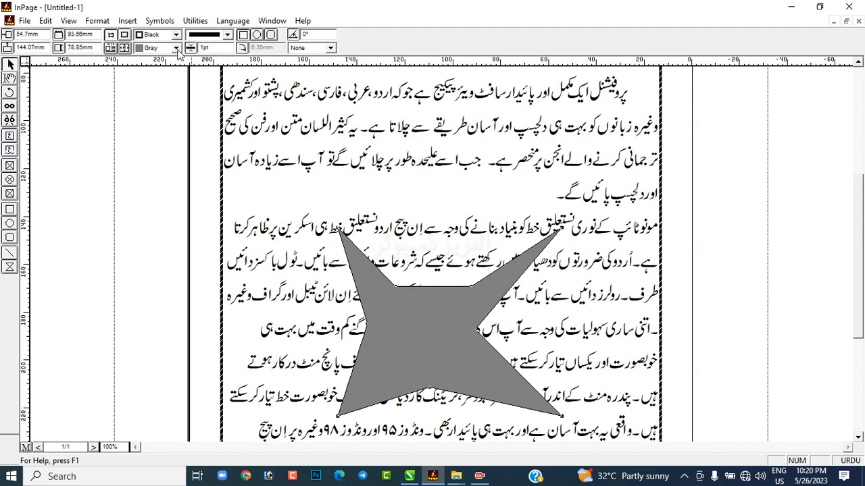
Step: Turn on text Run Around for the star-shaped polygon, keeping the default offsets
{"action": "left_click", "coordinate": [97, 21]}
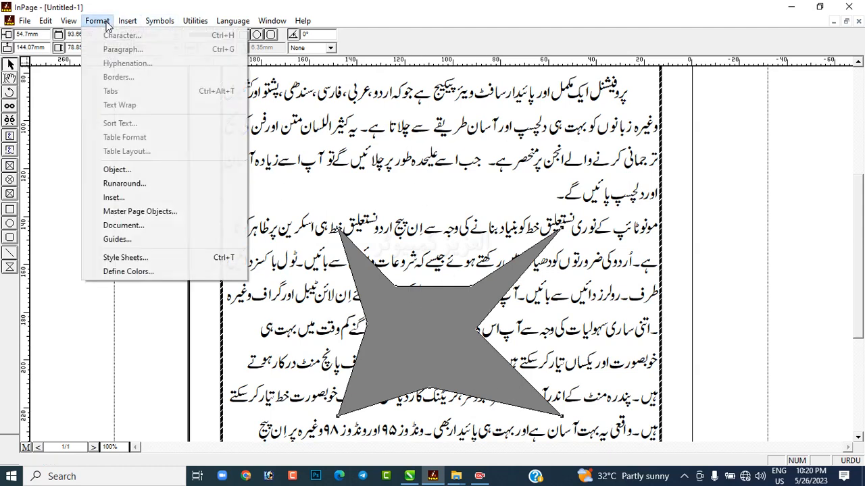
{"action": "left_click", "coordinate": [114, 188]}
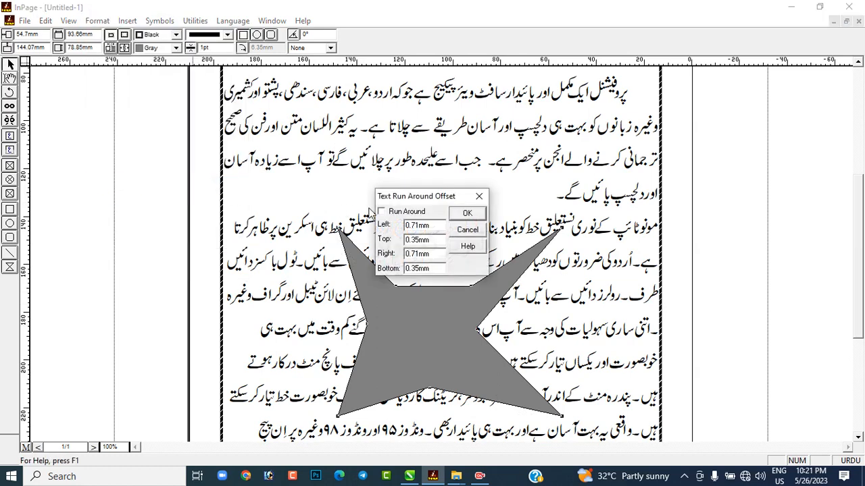
{"action": "left_click_drag", "start_coordinate": [427, 197], "coordinate": [697, 250]}
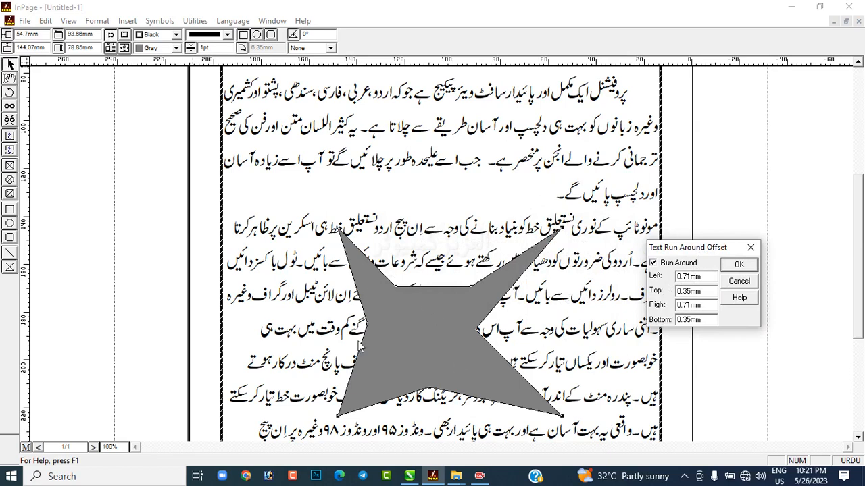
{"action": "left_click", "coordinate": [740, 265]}
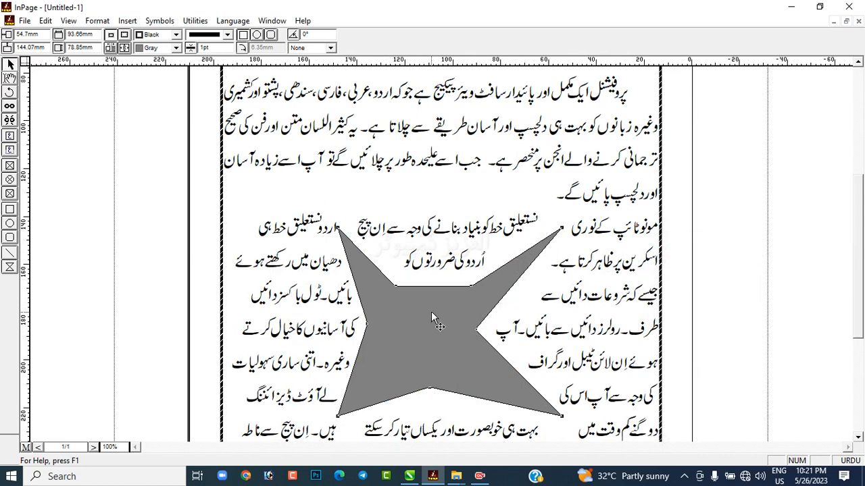
Step: Delete the gray star-shaped polygon from the second paragraph and return to the heading with the text tool active
{"action": "key", "text": "Delete"}
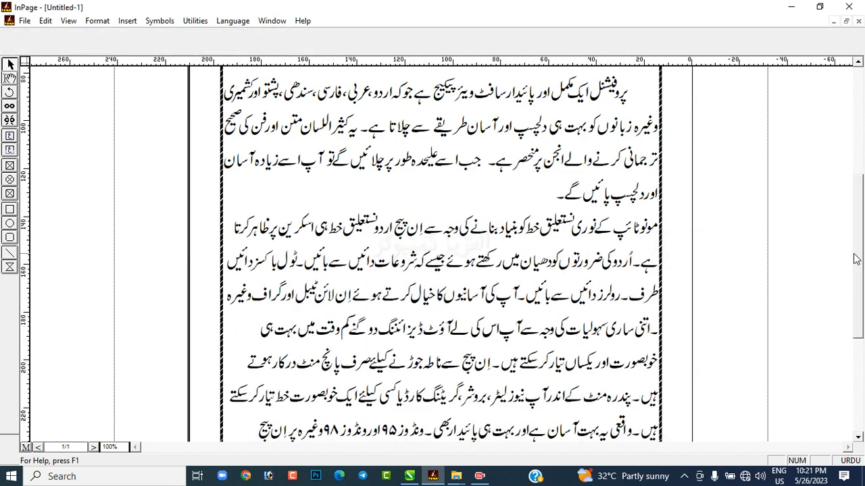
{"action": "left_click_drag", "start_coordinate": [855, 260], "coordinate": [853, 193]}
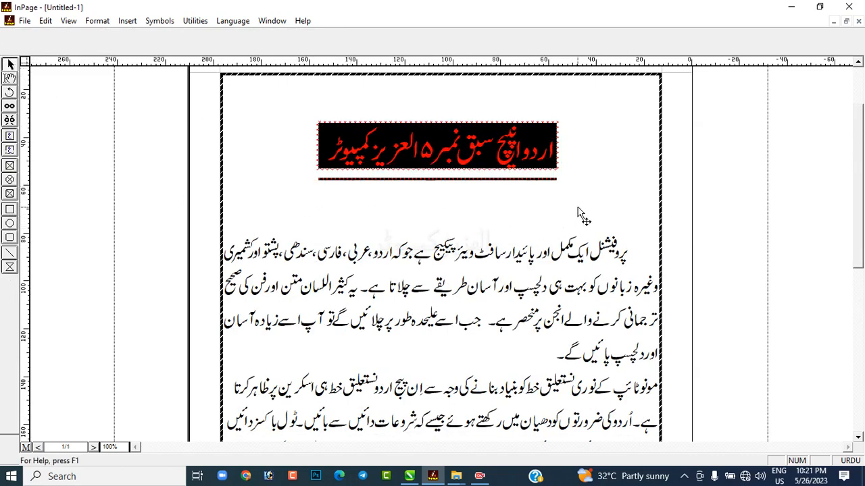
{"action": "left_click", "coordinate": [10, 78]}
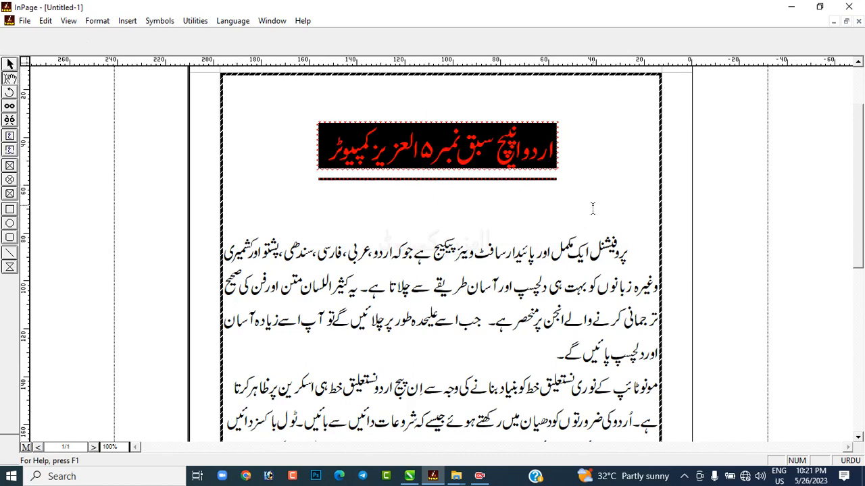
Step: Delete the black box behind the heading together with the line beneath it
{"action": "left_click", "coordinate": [617, 245]}
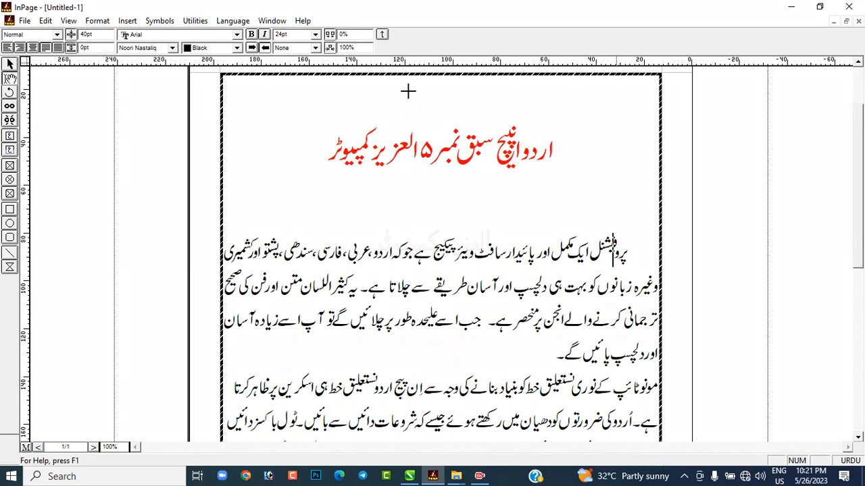
{"action": "mouse_move", "coordinate": [401, 26]}
{"action": "left_mouse_down"}
{"action": "mouse_move", "coordinate": [69, 23]}
{"action": "mouse_move", "coordinate": [4, 33]}
{"action": "mouse_move", "coordinate": [4, 44]}
{"action": "mouse_move", "coordinate": [82, 63]}
{"action": "mouse_move", "coordinate": [277, 64]}
{"action": "mouse_move", "coordinate": [397, 23]}
{"action": "left_mouse_up"}
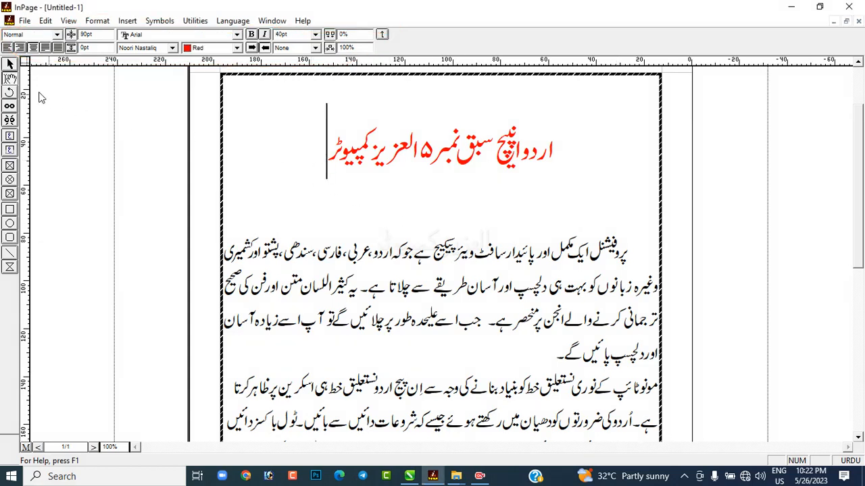
{"action": "left_click", "coordinate": [10, 65]}
{"action": "left_click", "coordinate": [471, 183]}
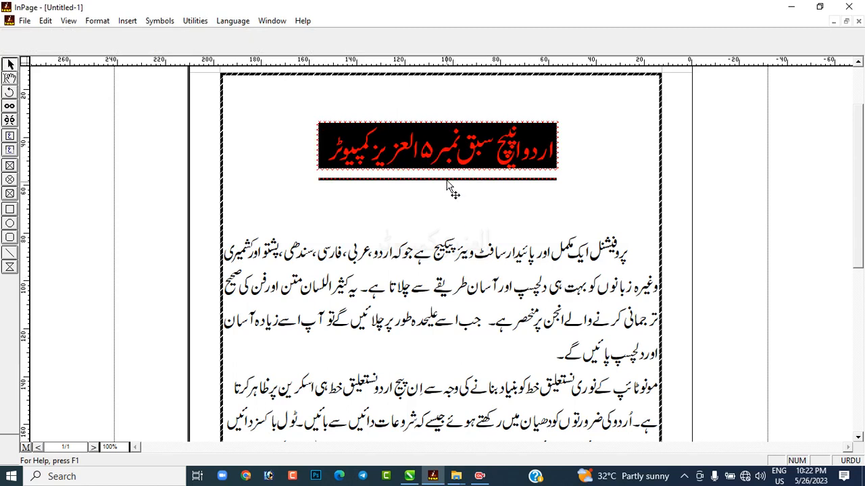
{"action": "left_click", "coordinate": [449, 163]}
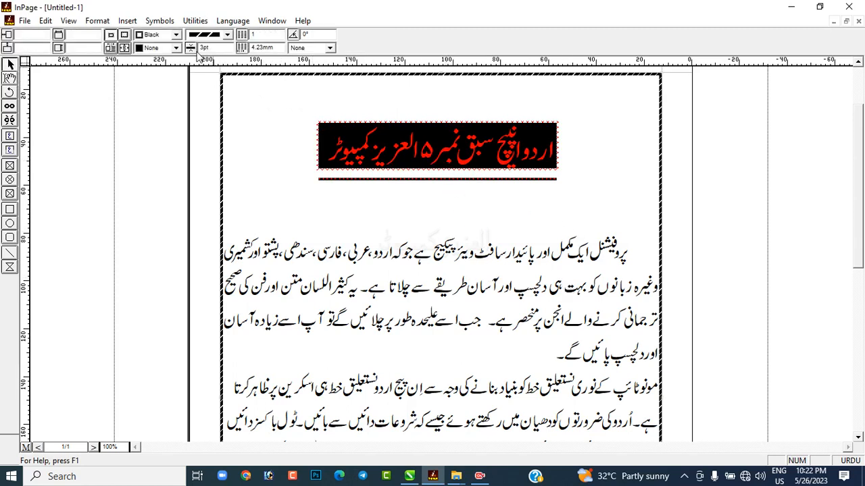
{"action": "left_click", "coordinate": [176, 47]}
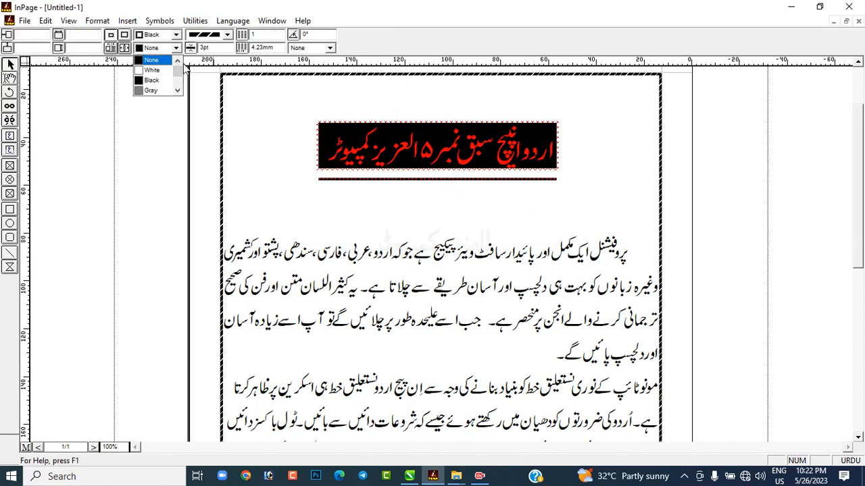
{"action": "left_click", "coordinate": [311, 102]}
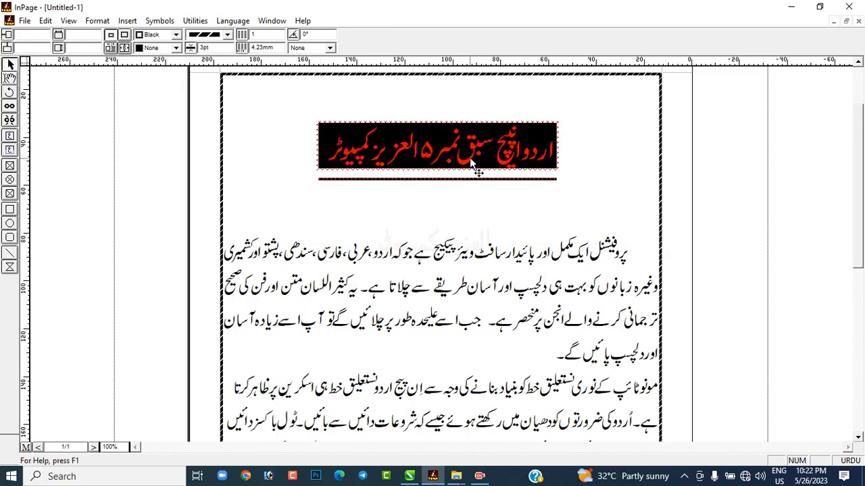
{"action": "left_click_drag", "start_coordinate": [747, 113], "coordinate": [278, 200]}
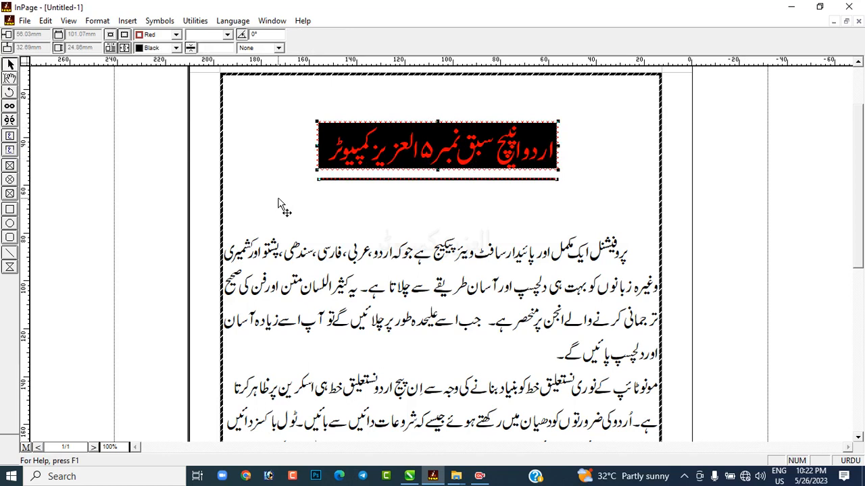
Step: Select the whole red Urdu heading with the text tool
{"action": "left_click", "coordinate": [426, 145]}
{"action": "left_click", "coordinate": [10, 79]}
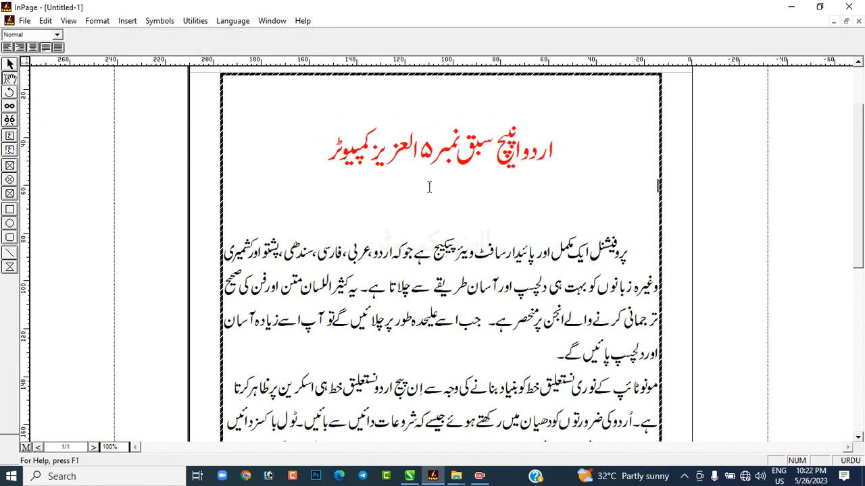
{"action": "left_click", "coordinate": [549, 156]}
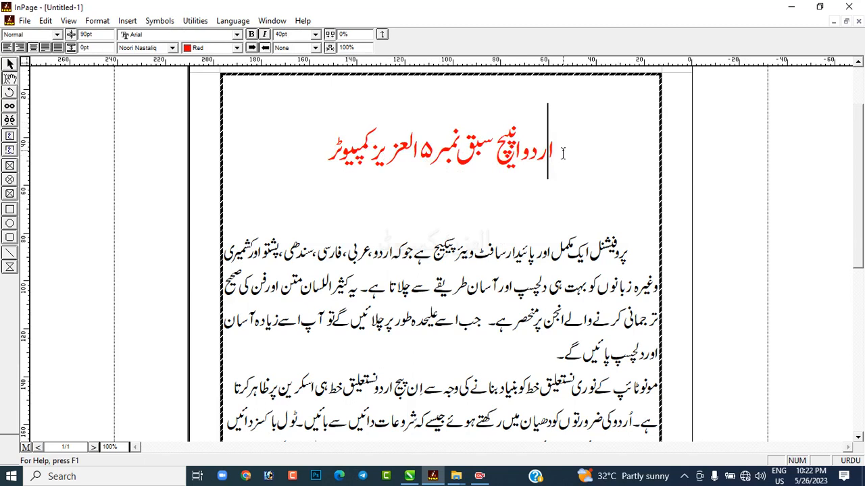
{"action": "left_click_drag", "start_coordinate": [563, 155], "coordinate": [232, 168]}
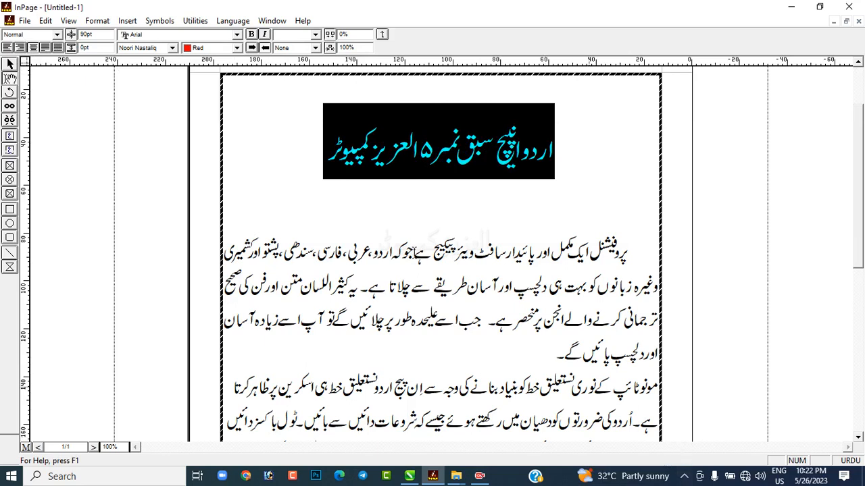
Step: Try Justify and Full Justify alignment on the heading, returning it to center alignment
{"action": "left_click", "coordinate": [46, 51]}
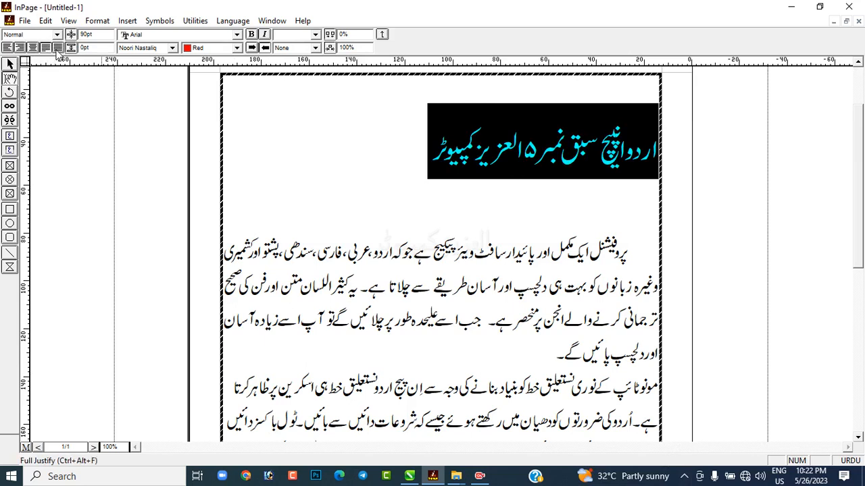
{"action": "left_click", "coordinate": [57, 49]}
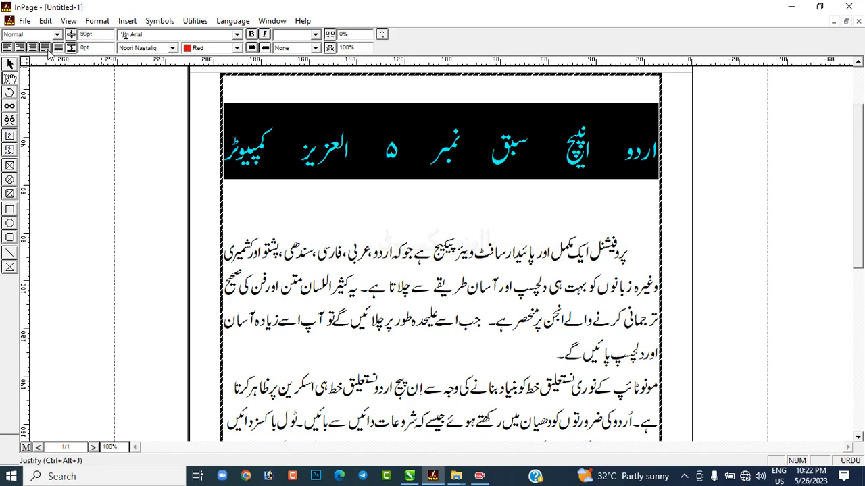
{"action": "left_click", "coordinate": [45, 48]}
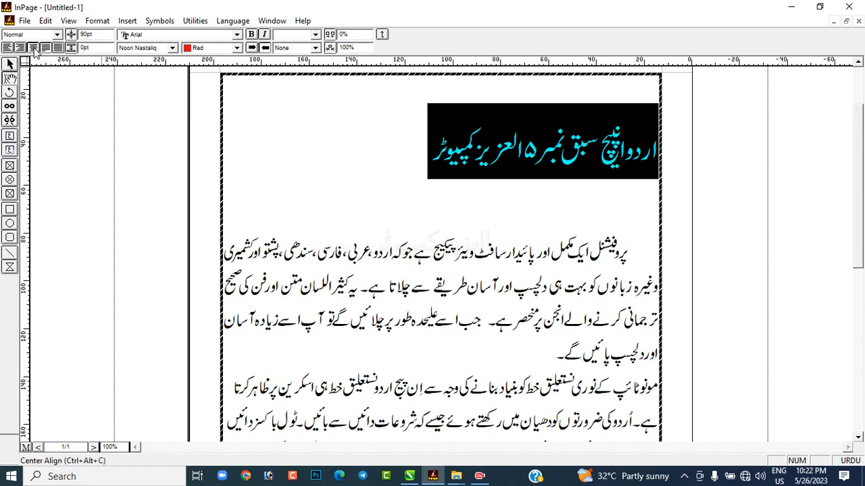
{"action": "left_click", "coordinate": [33, 48]}
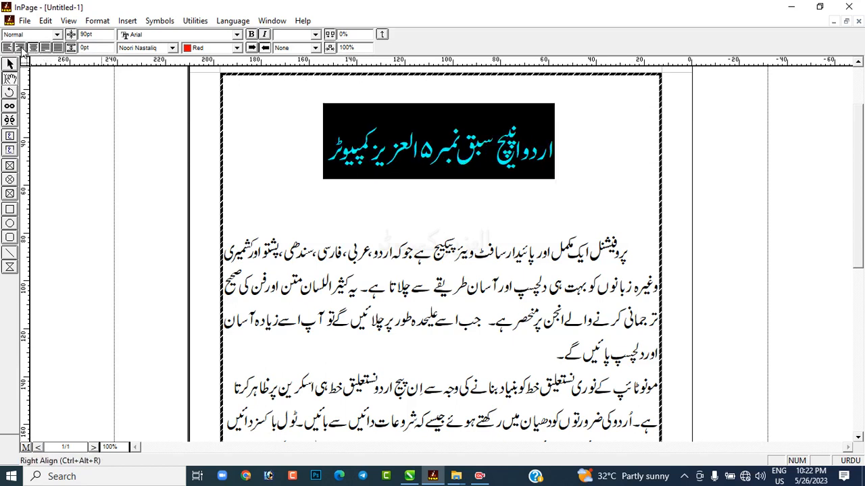
Step: Try right and left alignment on the heading, finishing with it centered again
{"action": "left_click", "coordinate": [21, 48]}
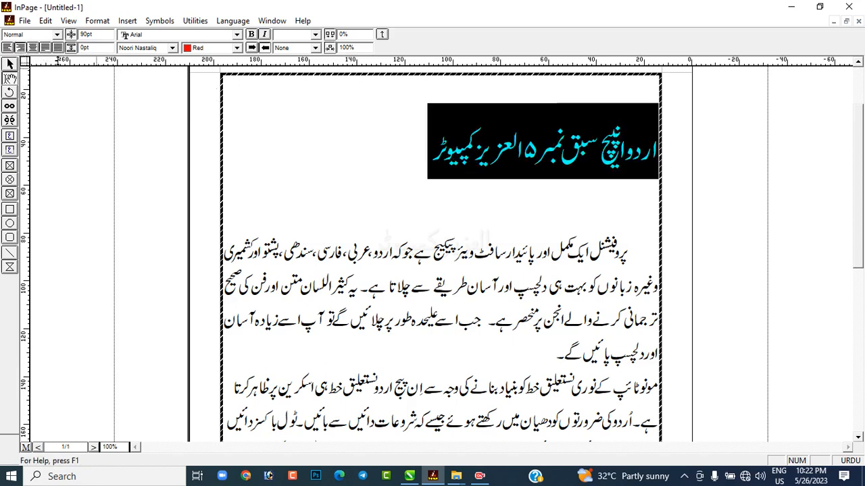
{"action": "left_click", "coordinate": [7, 48]}
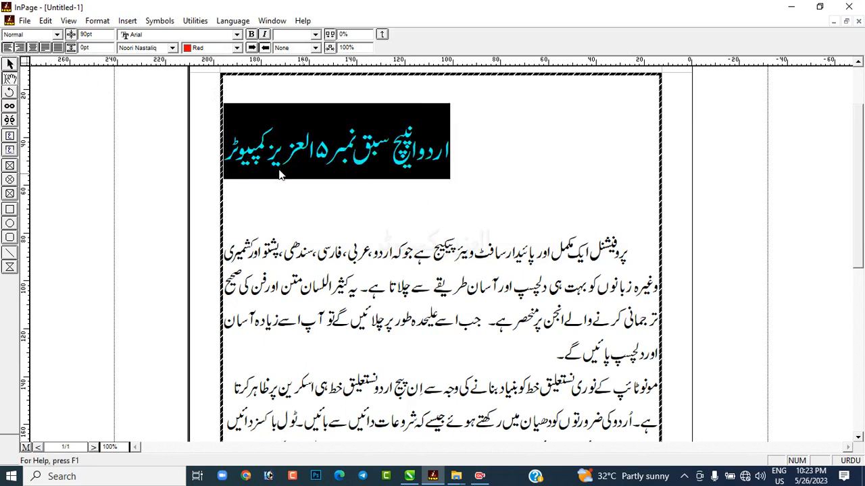
{"action": "left_click", "coordinate": [21, 48]}
{"action": "left_click", "coordinate": [32, 48]}
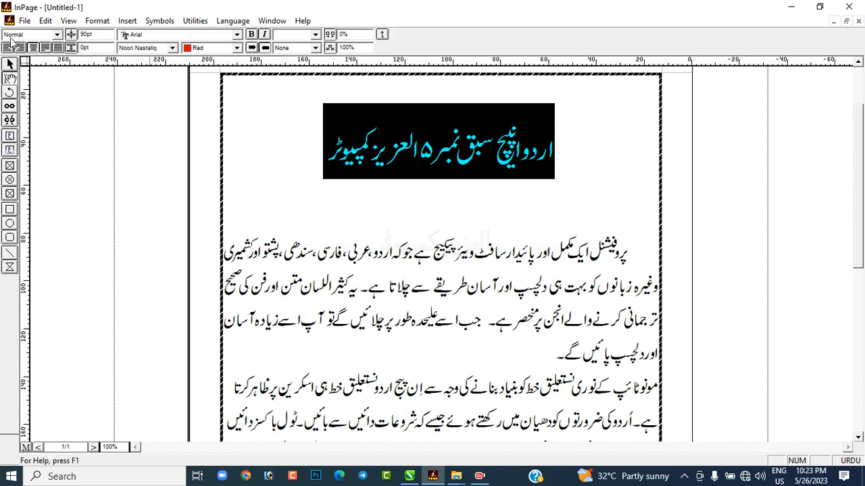
Step: Try the Urdu fonts Lahori Nastaliq, Aasaar Persian and Jameel on the selected heading
{"action": "left_click", "coordinate": [53, 36]}
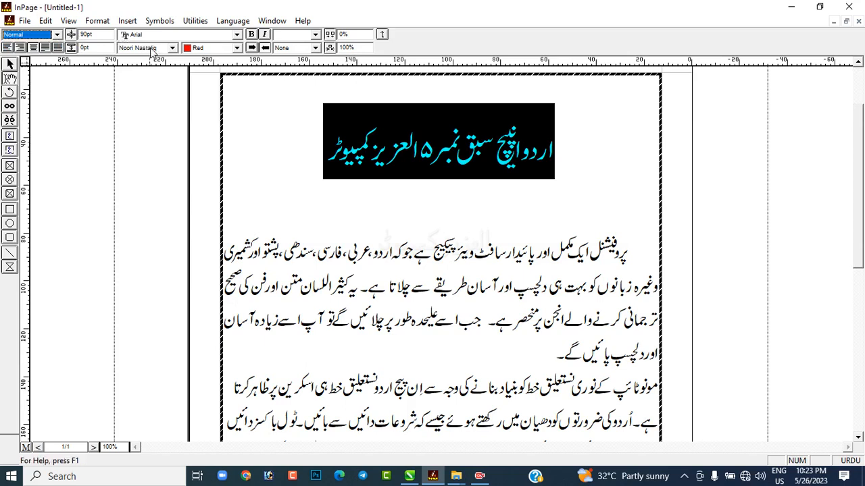
{"action": "left_click", "coordinate": [174, 50]}
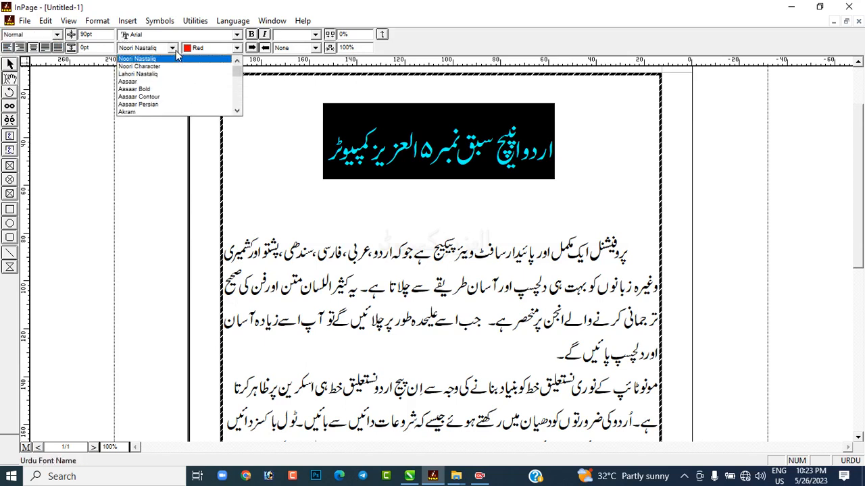
{"action": "left_click", "coordinate": [148, 73]}
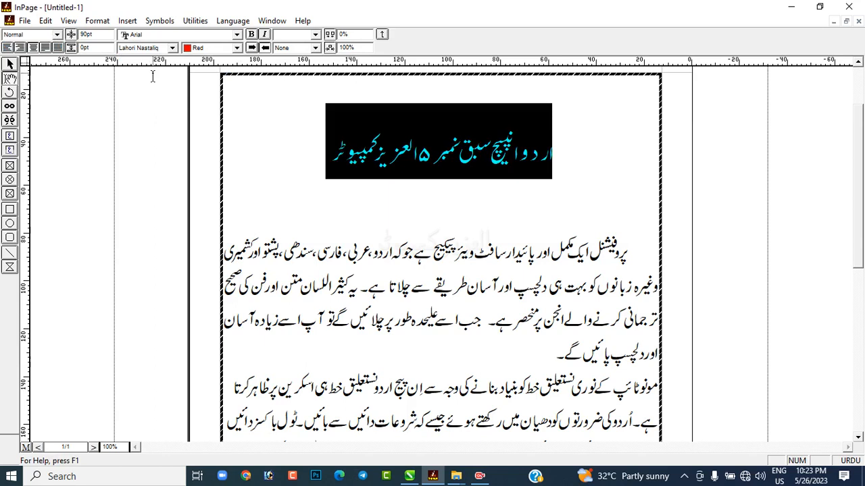
{"action": "left_click", "coordinate": [172, 48]}
{"action": "left_click", "coordinate": [165, 87]}
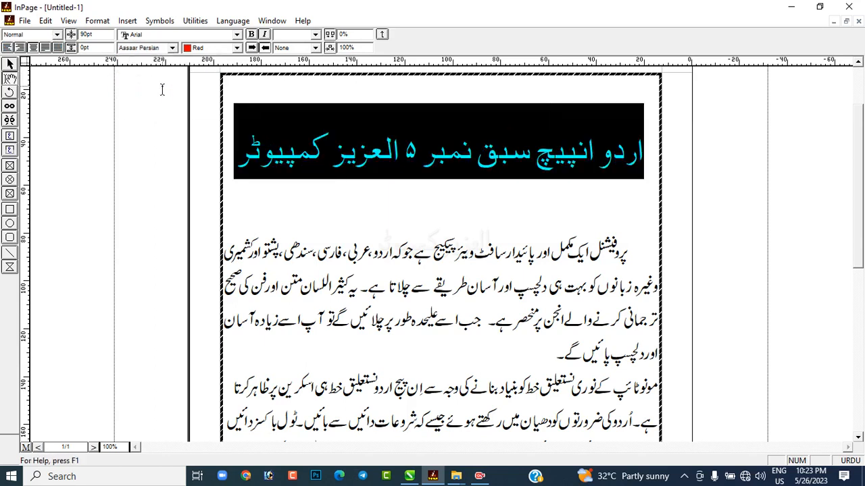
{"action": "left_click", "coordinate": [172, 48]}
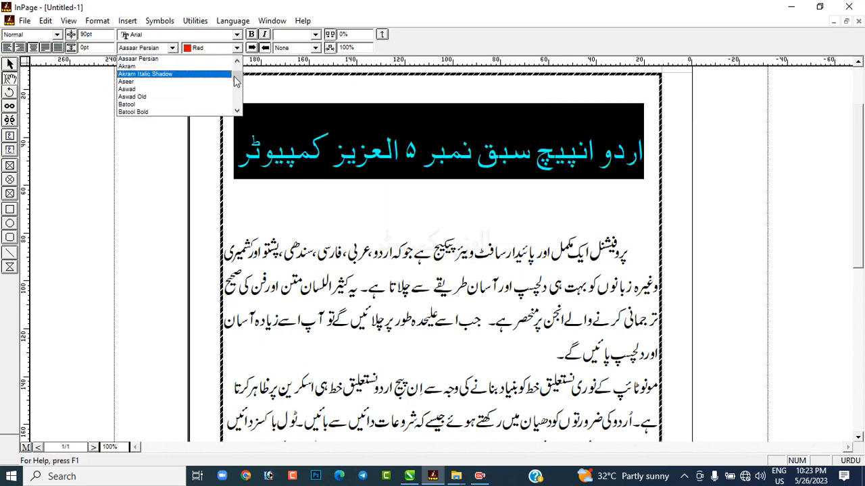
{"action": "scroll", "coordinate": [233, 83], "scroll_direction": "down", "scroll_amount": 5}
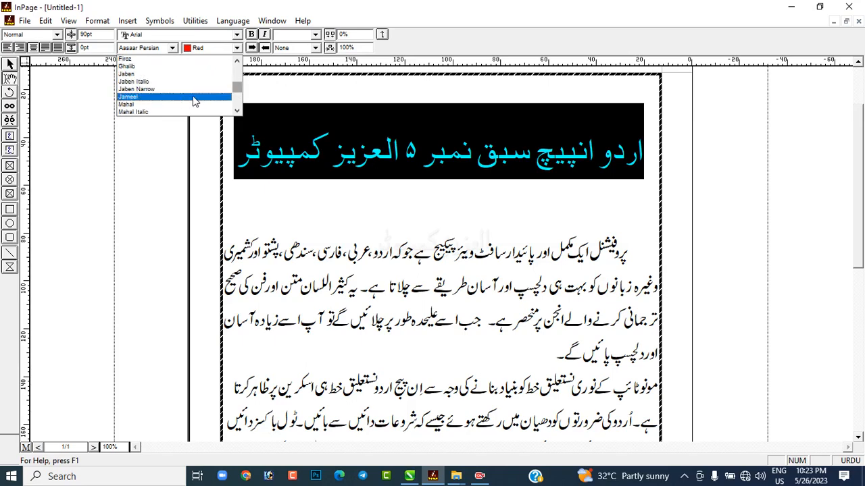
{"action": "left_click", "coordinate": [184, 100]}
Step: Try the Urdu font Zohar on the heading, and set it back to Noori Nastaliq
{"action": "left_click", "coordinate": [172, 48]}
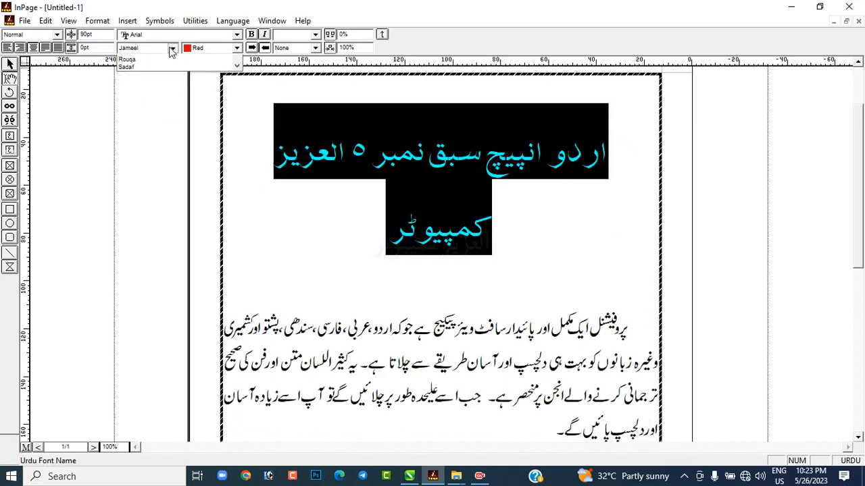
{"action": "left_click_drag", "start_coordinate": [241, 90], "coordinate": [238, 102]}
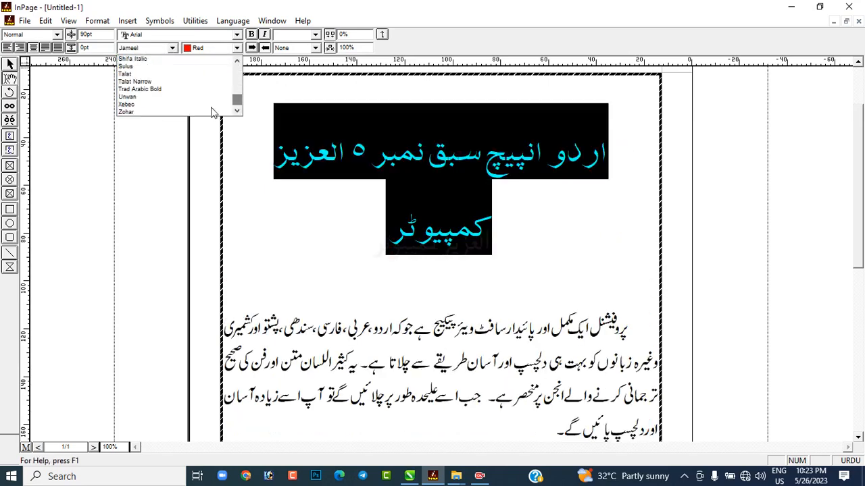
{"action": "left_click", "coordinate": [183, 112]}
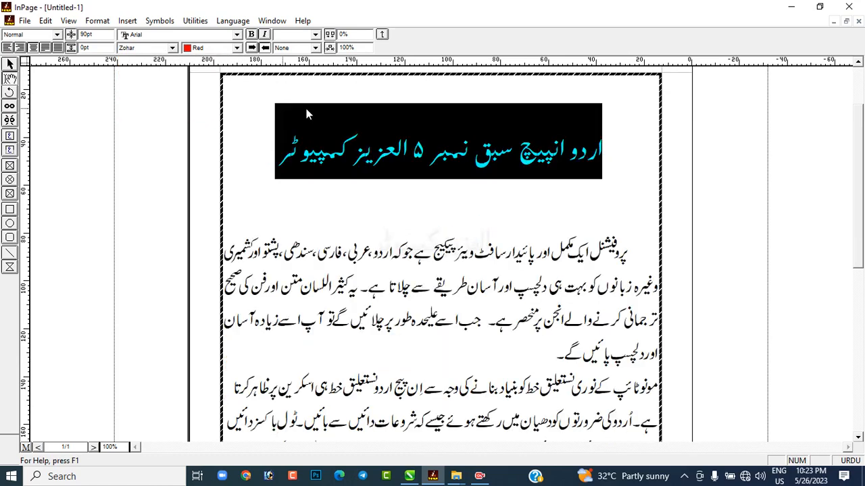
{"action": "left_click", "coordinate": [172, 48]}
{"action": "left_click", "coordinate": [171, 50]}
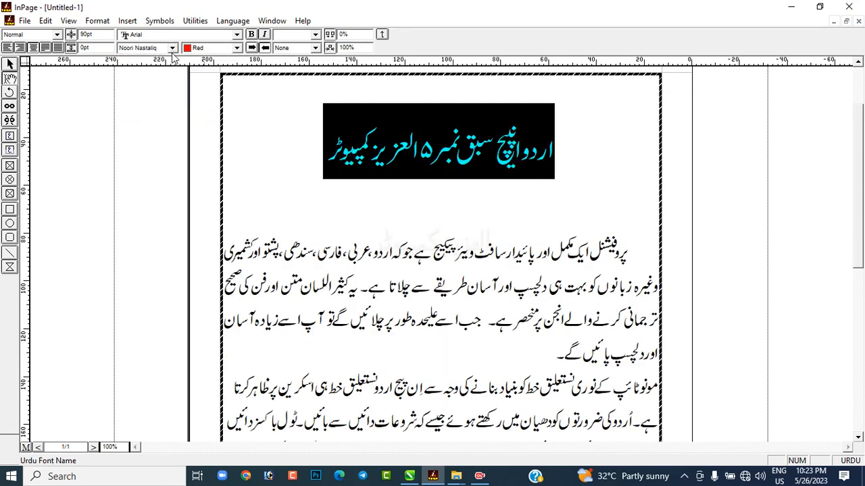
Step: Change the heading's text color to Yellow
{"action": "left_click", "coordinate": [237, 48]}
{"action": "left_click", "coordinate": [206, 66]}
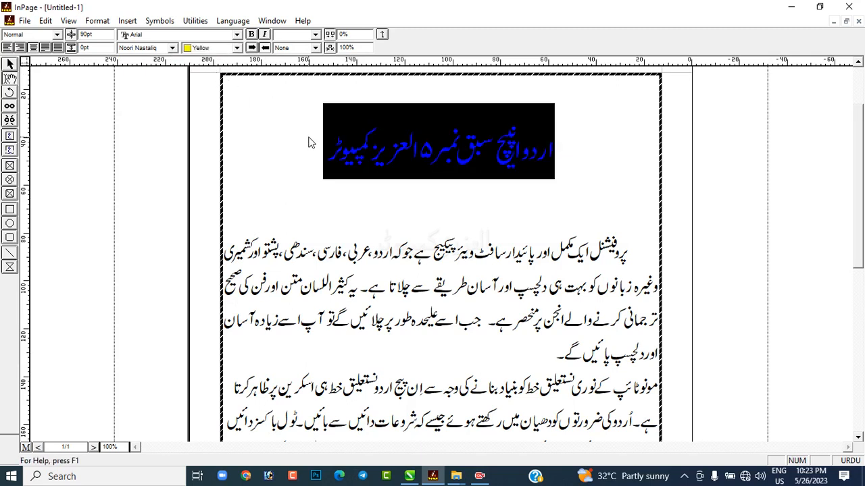
{"action": "left_click", "coordinate": [308, 143]}
Step: Reselect the heading and set its text color to Blue
{"action": "left_click_drag", "start_coordinate": [322, 155], "coordinate": [583, 159]}
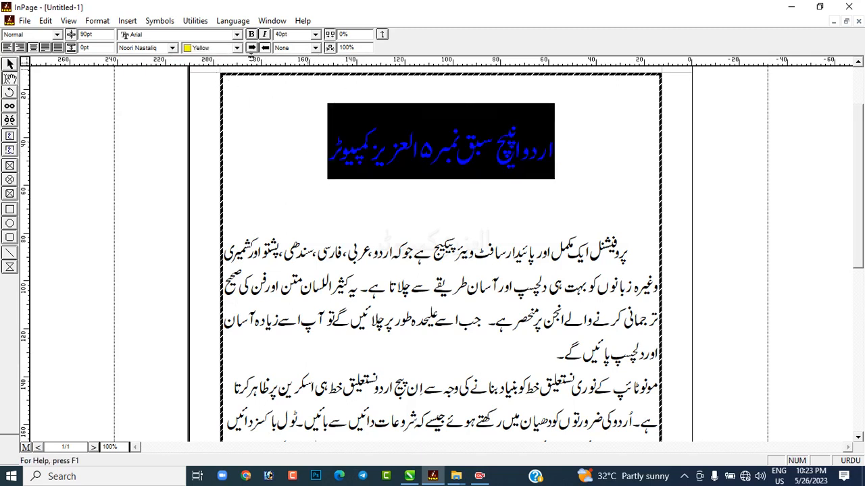
{"action": "left_click", "coordinate": [237, 48]}
{"action": "left_click", "coordinate": [209, 88]}
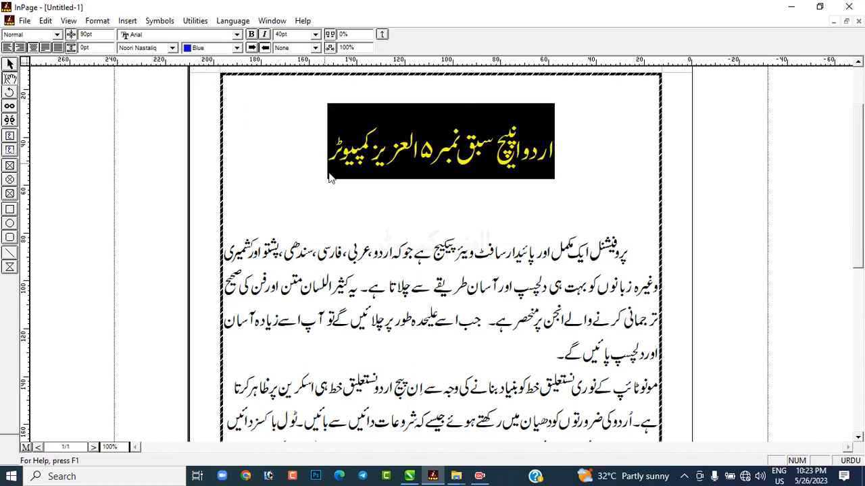
{"action": "left_click", "coordinate": [328, 174]}
Step: Apply italics to the whole heading text
{"action": "left_click_drag", "start_coordinate": [285, 133], "coordinate": [573, 168]}
{"action": "left_click", "coordinate": [264, 36]}
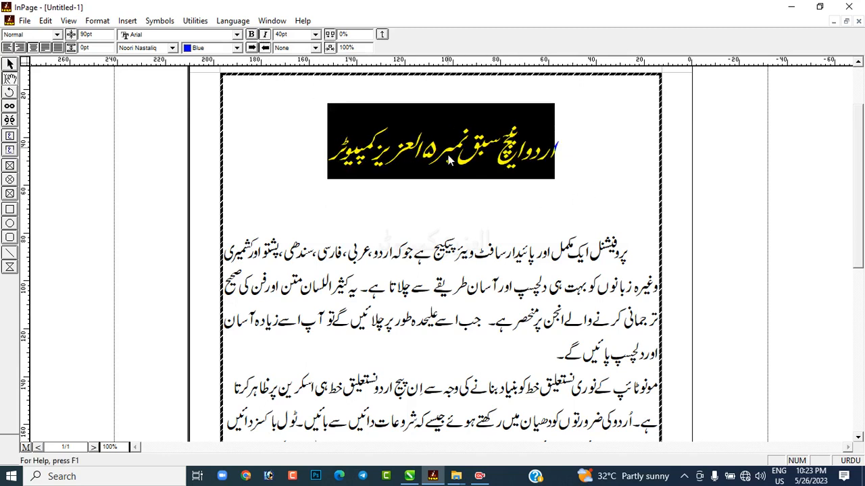
{"action": "left_click", "coordinate": [345, 162]}
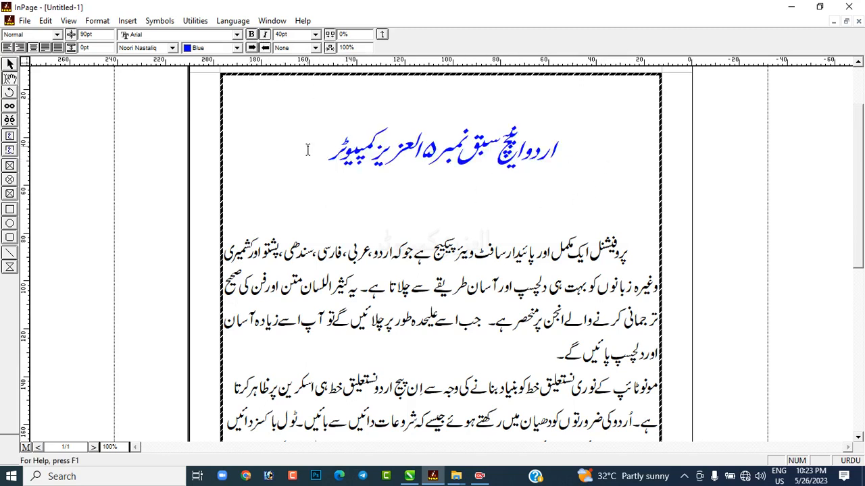
Step: Remove the italics from the heading and make it bold
{"action": "left_click_drag", "start_coordinate": [309, 150], "coordinate": [611, 168]}
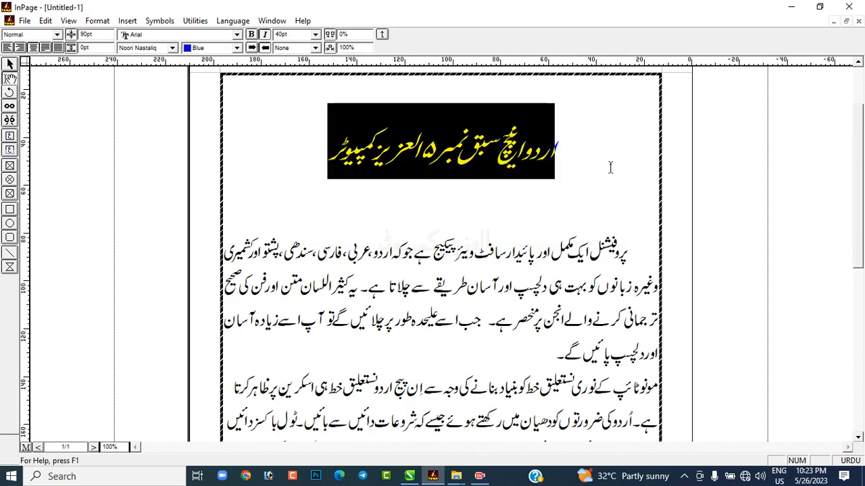
{"action": "left_click", "coordinate": [266, 35]}
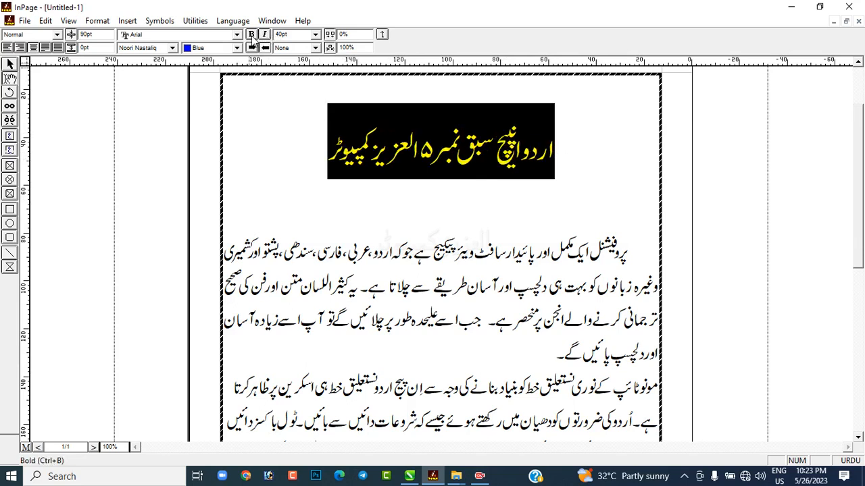
{"action": "left_click", "coordinate": [251, 35]}
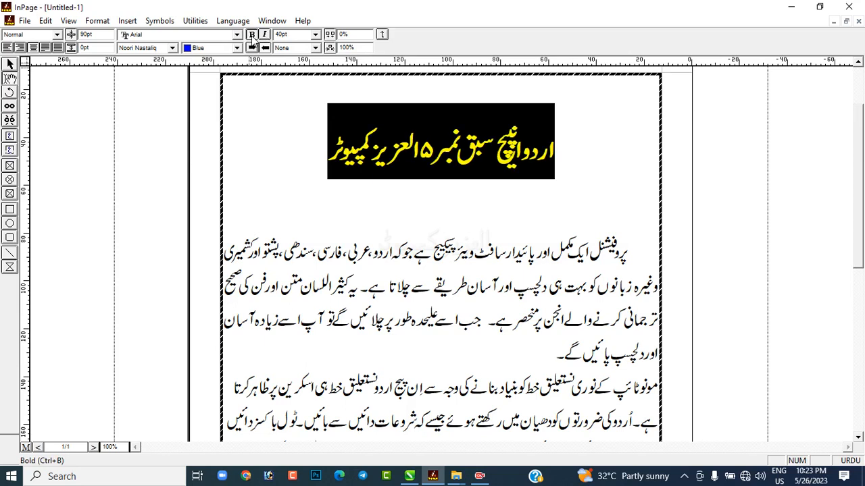
Step: Reselect the heading, try left-to-right and right-to-left paragraph direction on it, and center it again
{"action": "left_click", "coordinate": [305, 142]}
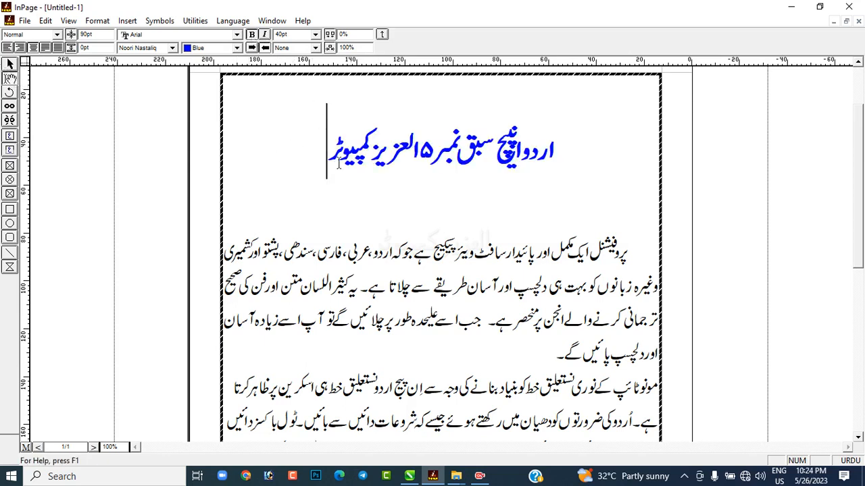
{"action": "left_click_drag", "start_coordinate": [339, 162], "coordinate": [581, 174]}
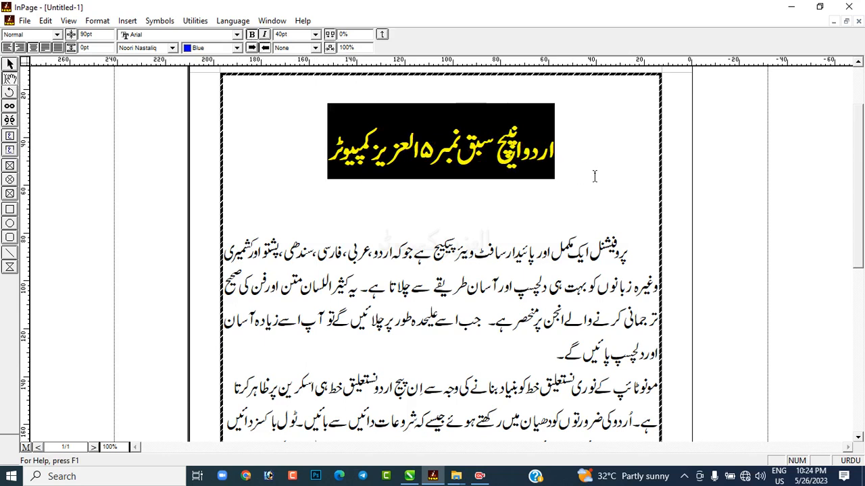
{"action": "left_click", "coordinate": [254, 48]}
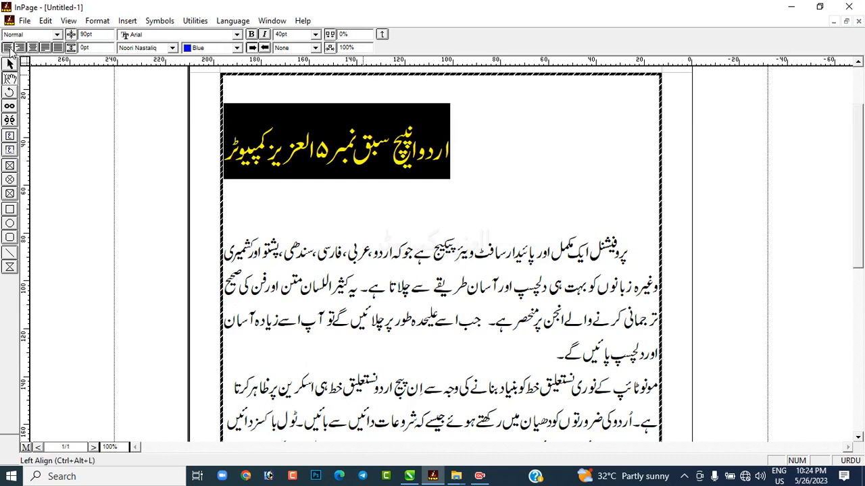
{"action": "left_click", "coordinate": [264, 49]}
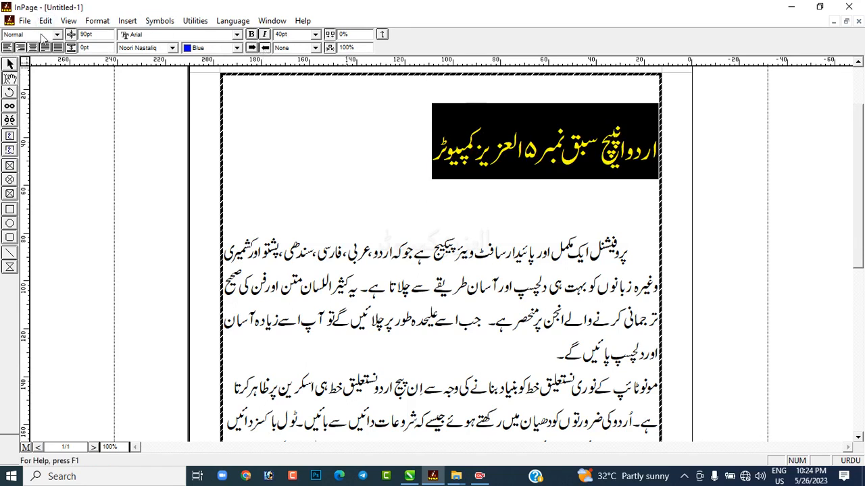
{"action": "left_click", "coordinate": [32, 47]}
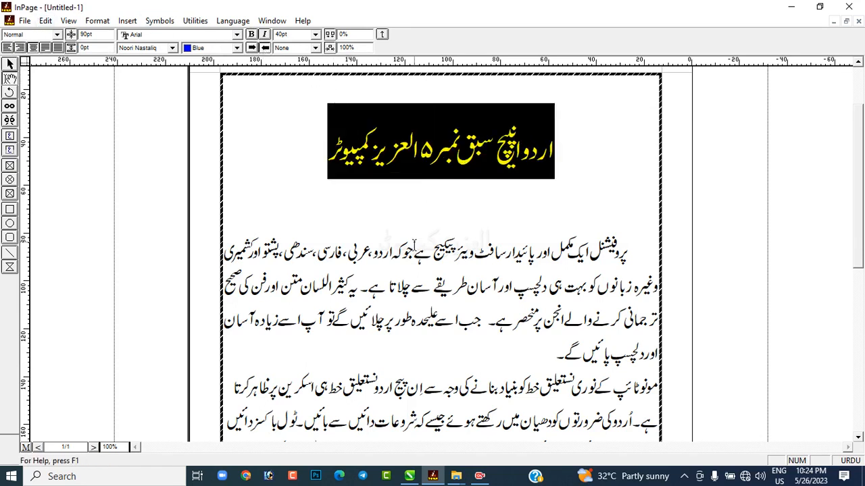
Step: Set the selected heading's character size to 25 pt
{"action": "double_click", "coordinate": [290, 36]}
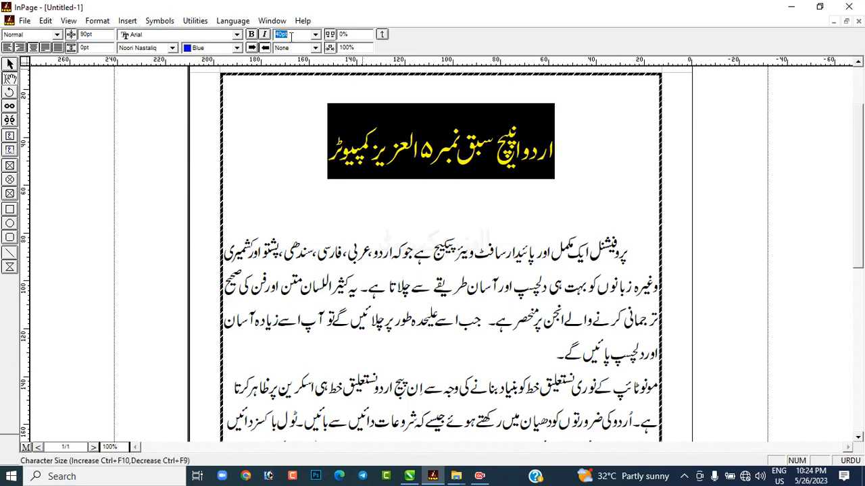
{"action": "type", "text": "25"}
{"action": "key", "text": "Return"}
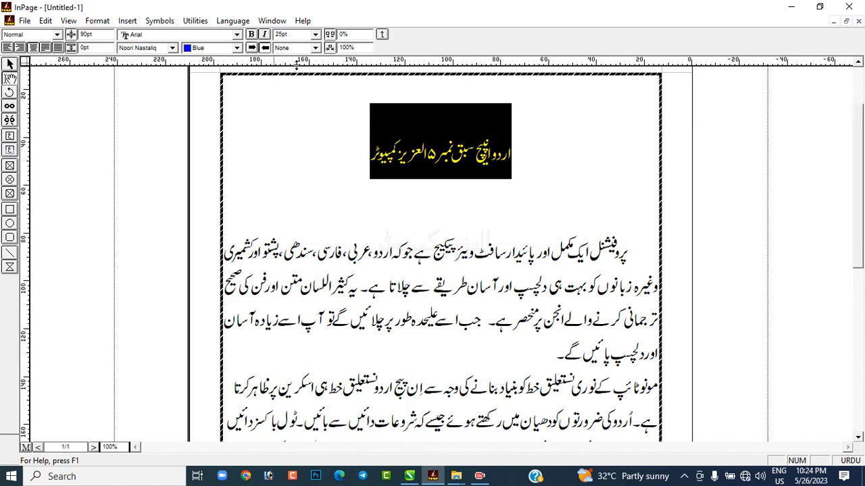
{"action": "left_click", "coordinate": [300, 35]}
{"action": "left_click_drag", "start_coordinate": [368, 103], "coordinate": [511, 138]}
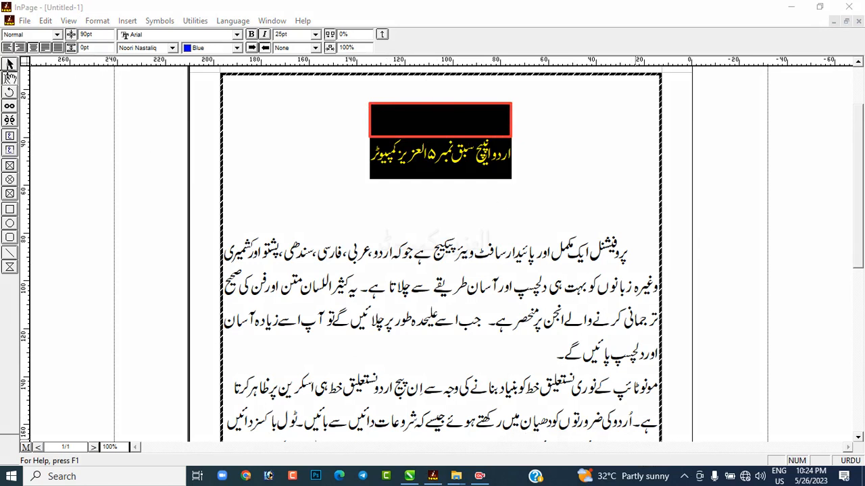
{"action": "key", "text": "Escape"}
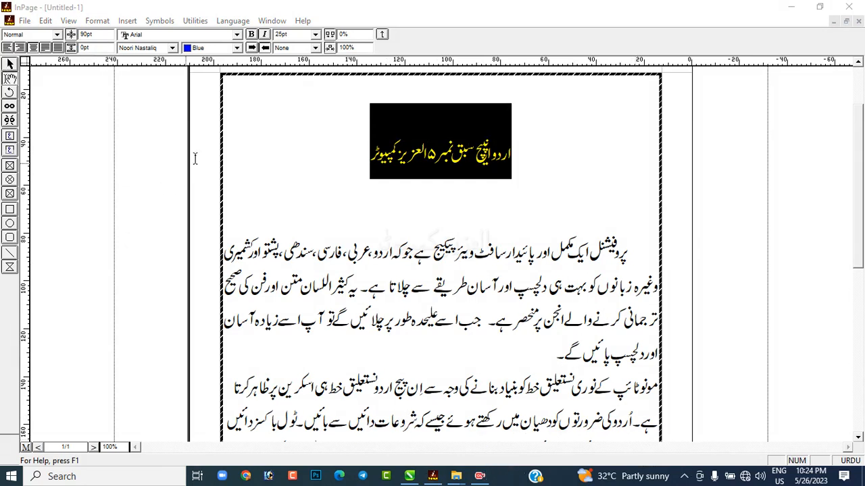
Step: Select all of the heading's text and set its line leading to 31 pt
{"action": "left_click", "coordinate": [481, 147]}
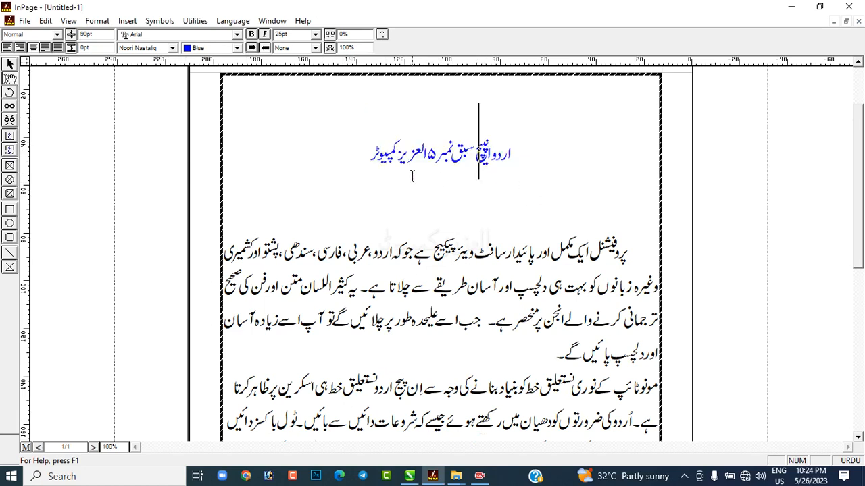
{"action": "key", "text": "ctrl+a"}
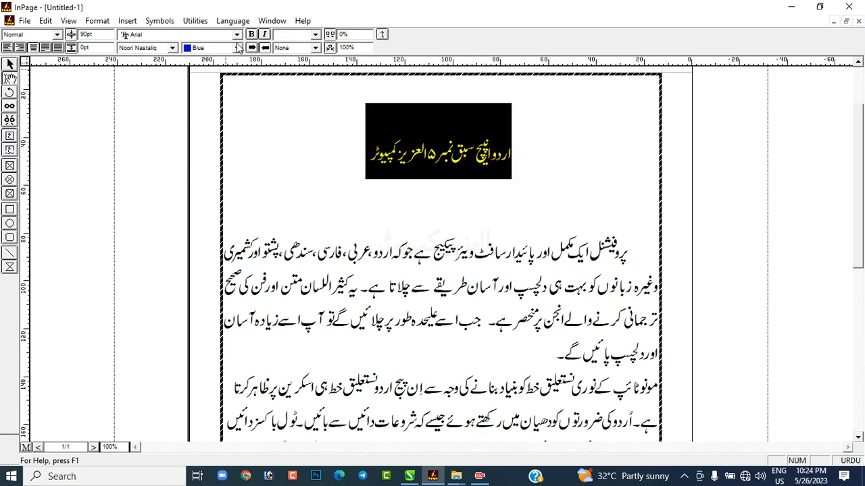
{"action": "double_click", "coordinate": [102, 35]}
{"action": "type", "text": "3"}
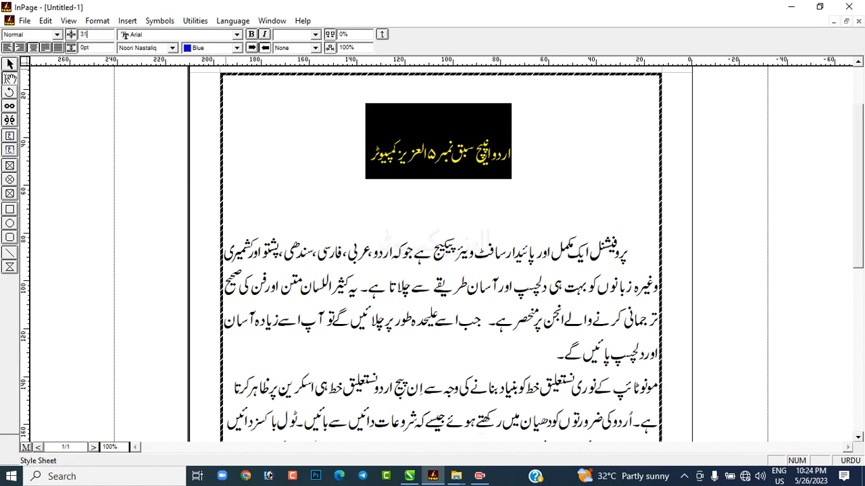
{"action": "type", "text": "1"}
{"action": "key", "text": "Return"}
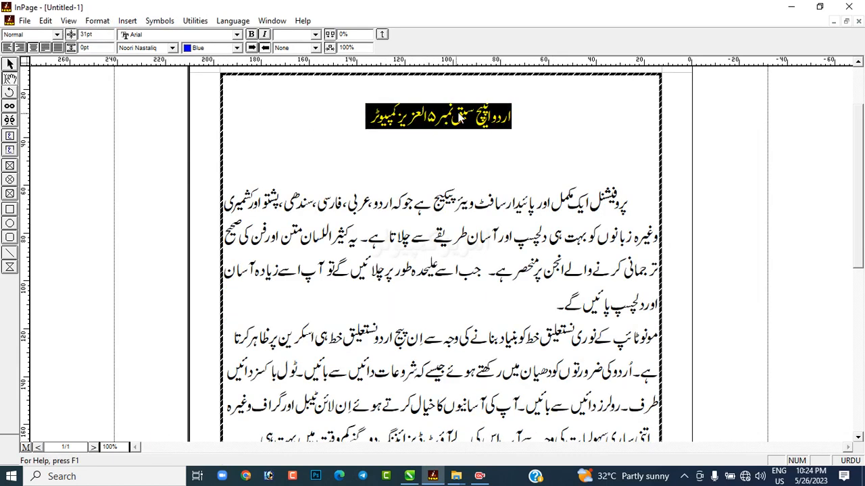
Step: Set the heading's line leading to 34 pt
{"action": "left_click", "coordinate": [110, 448]}
{"action": "type", "text": "200"}
{"action": "key", "text": "Return"}
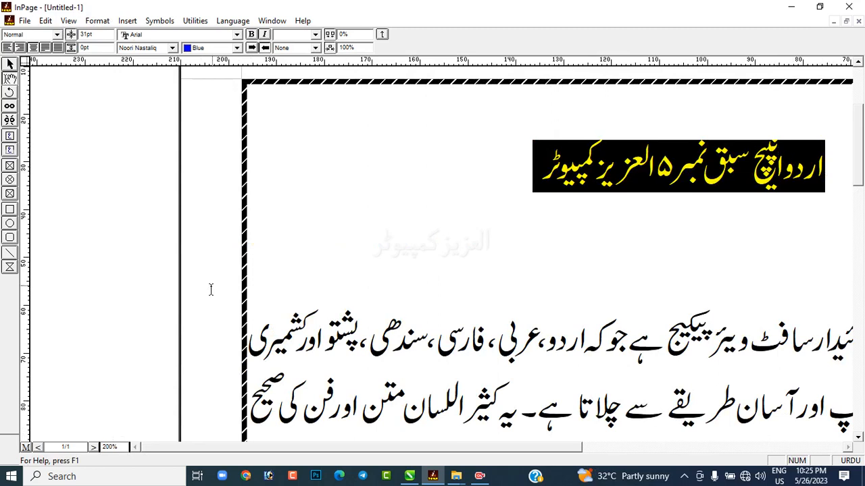
{"action": "left_click", "coordinate": [107, 35]}
{"action": "type", "text": "3"}
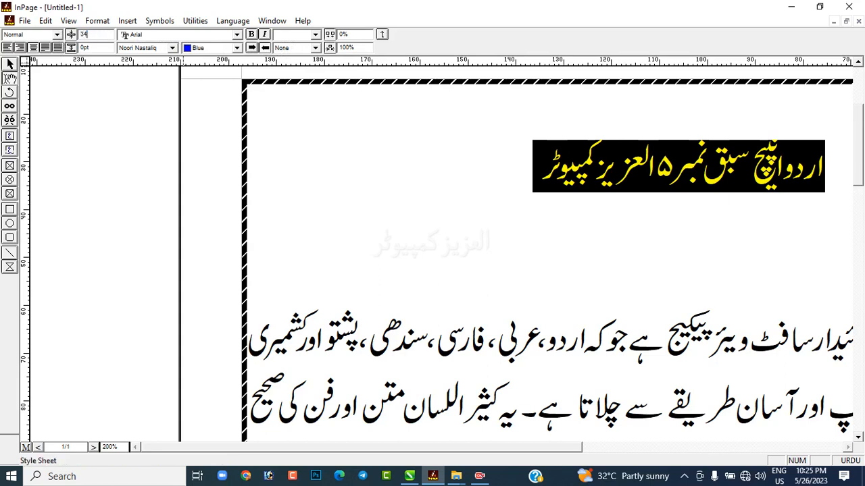
{"action": "type", "text": "4"}
{"action": "key", "text": "Return"}
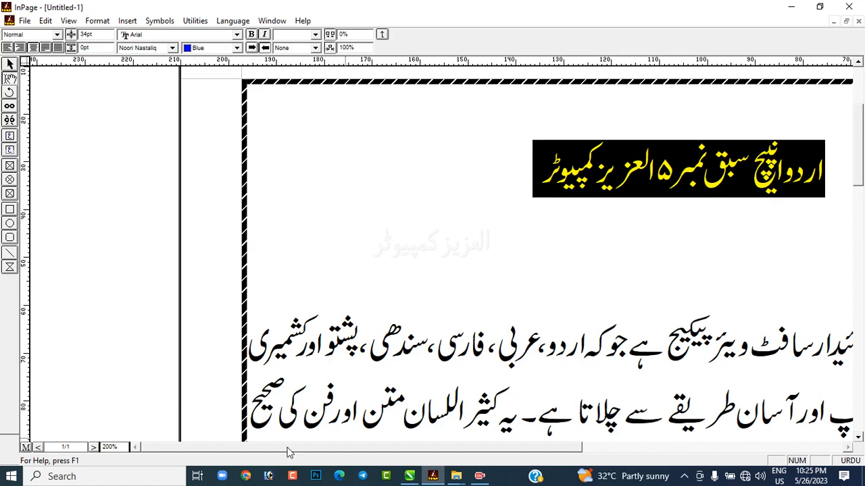
Step: Select the page's main text frame as an object and set its fill color to Gray
{"action": "scroll", "coordinate": [120, 443], "scroll_direction": "down", "scroll_amount": 3}
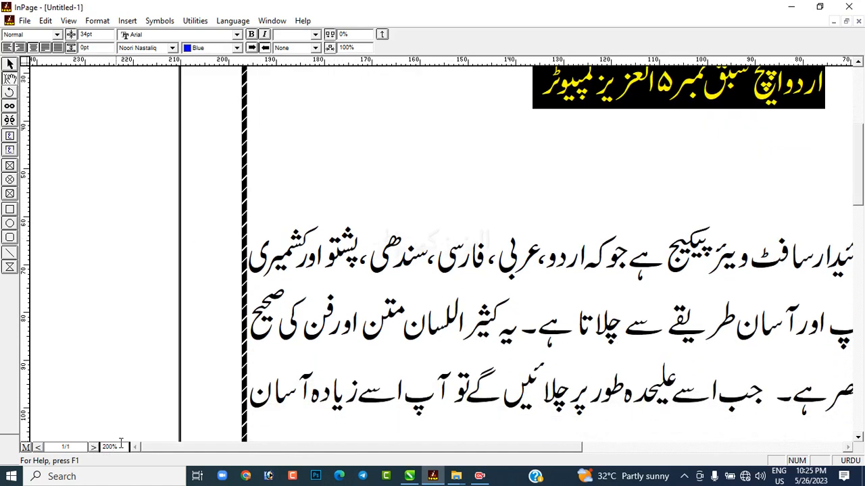
{"action": "left_click_drag", "start_coordinate": [120, 443], "coordinate": [92, 448]}
{"action": "type", "text": "100"}
{"action": "key", "text": "Return"}
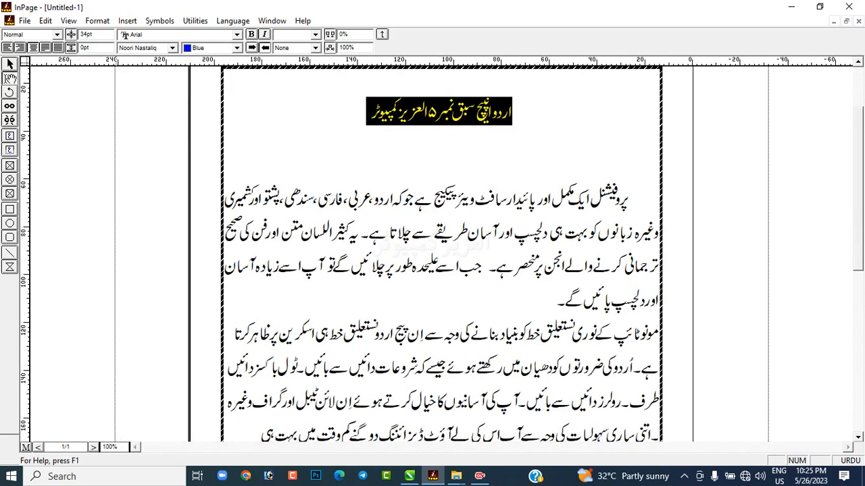
{"action": "left_click", "coordinate": [10, 64]}
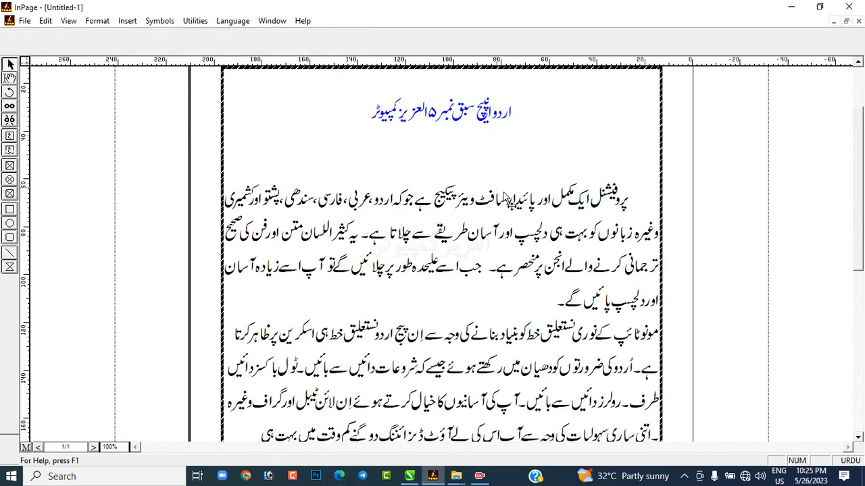
{"action": "scroll", "coordinate": [860, 253], "scroll_direction": "up", "scroll_amount": 3}
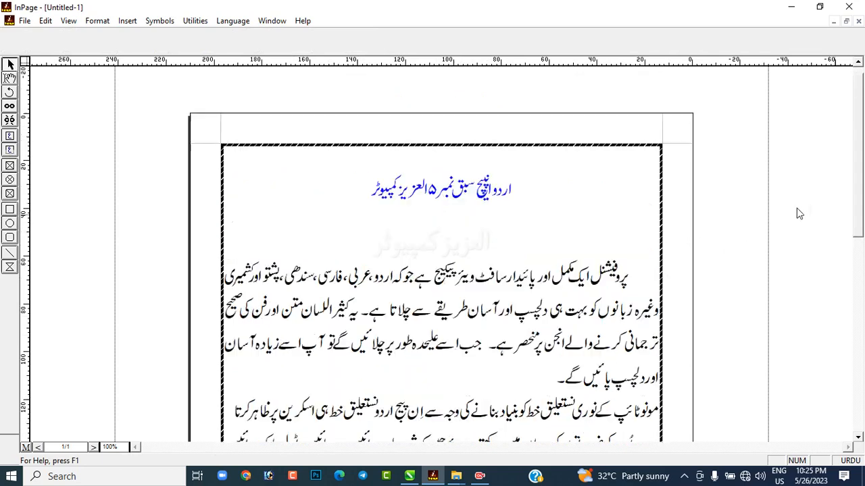
{"action": "left_click", "coordinate": [615, 182]}
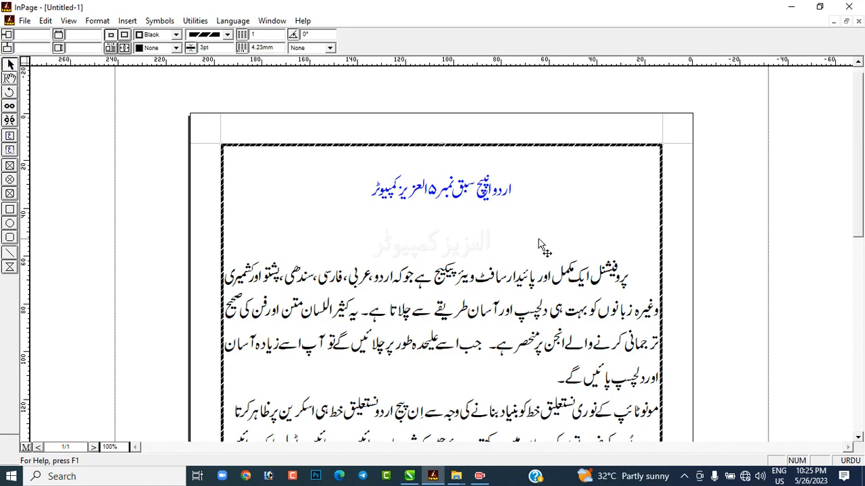
{"action": "left_click", "coordinate": [176, 48]}
{"action": "left_click", "coordinate": [156, 93]}
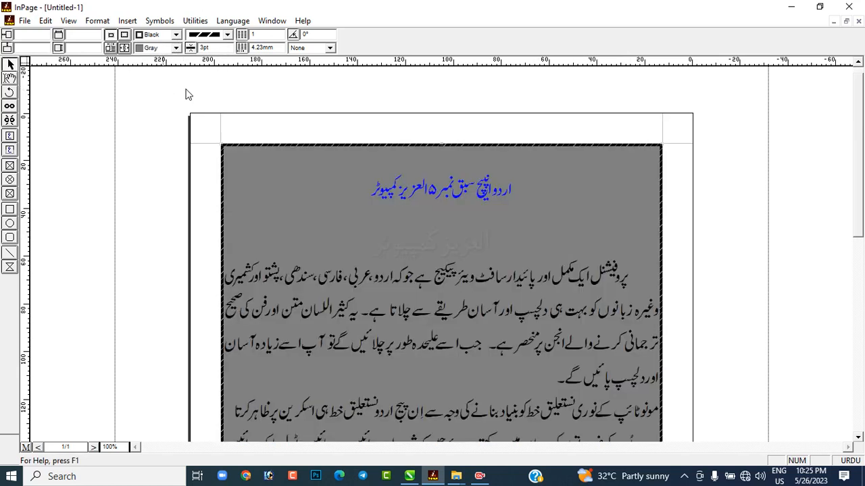
Step: Give the text frame a Red border with a plain solid line style
{"action": "left_click", "coordinate": [175, 34]}
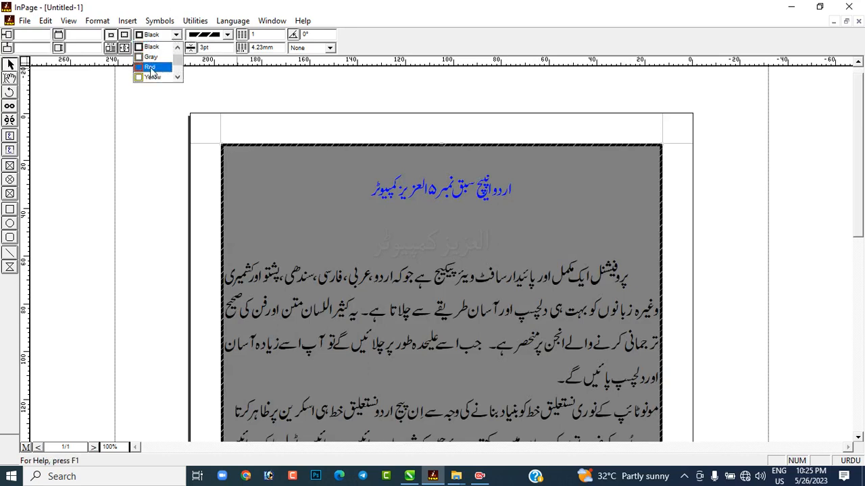
{"action": "left_click", "coordinate": [150, 68]}
{"action": "left_click", "coordinate": [227, 35]}
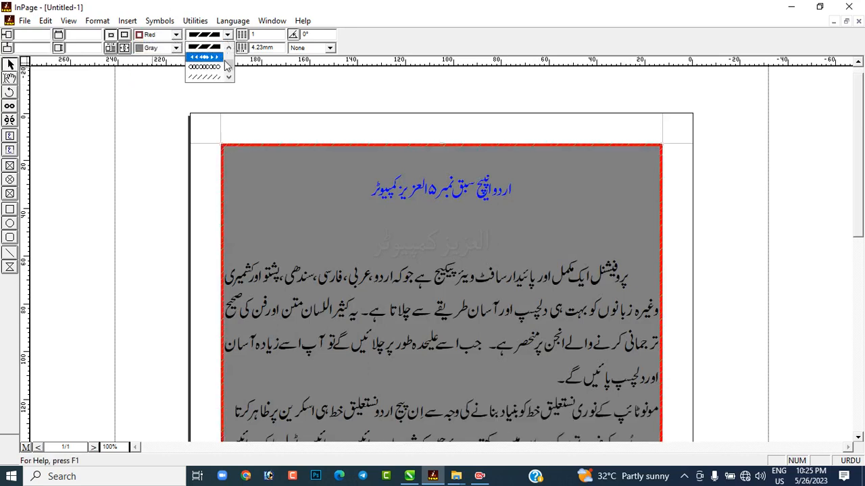
{"action": "left_click_drag", "start_coordinate": [228, 68], "coordinate": [177, 49]}
{"action": "left_click", "coordinate": [212, 58]}
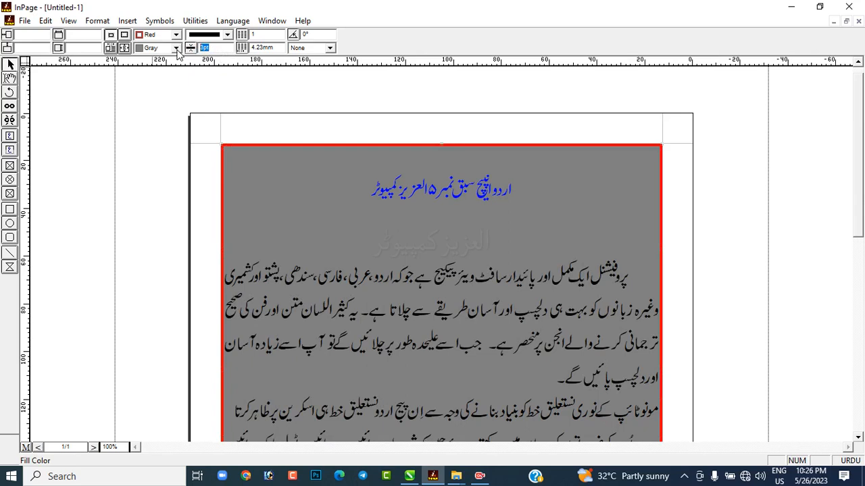
Step: Set the text frame's border thickness to 1 pt and its fill color to None
{"action": "type", "text": "1"}
{"action": "key", "text": "Return"}
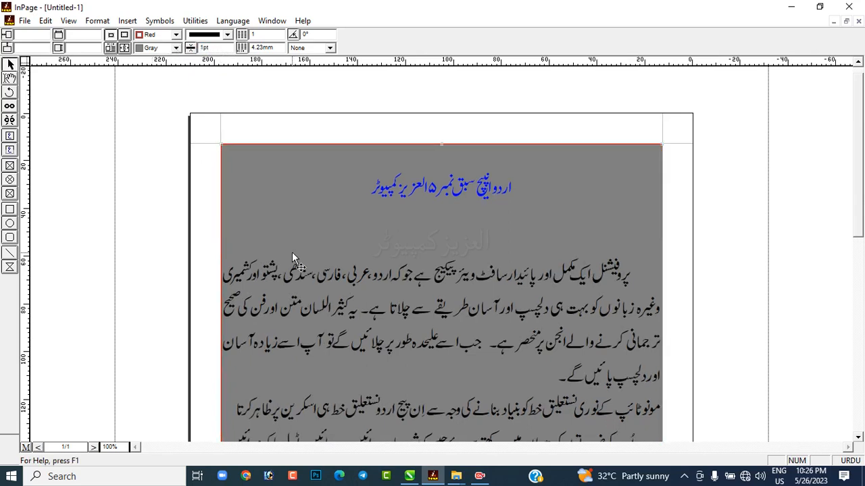
{"action": "left_click", "coordinate": [175, 48]}
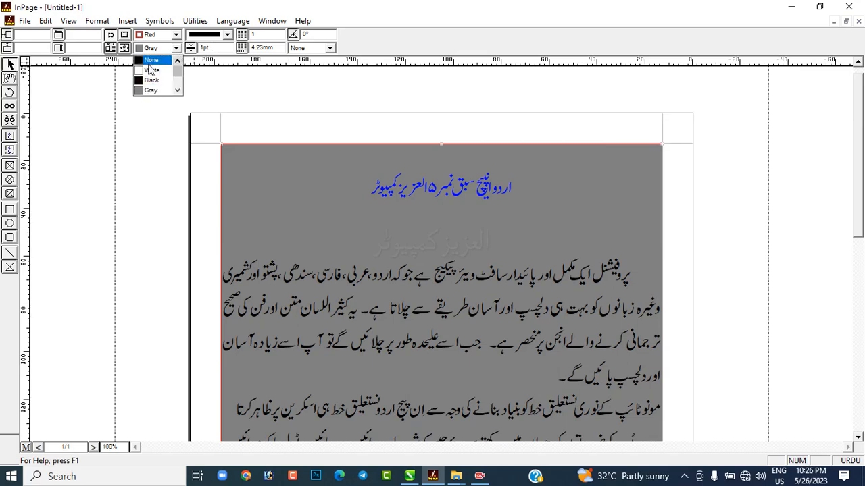
{"action": "left_click", "coordinate": [151, 60]}
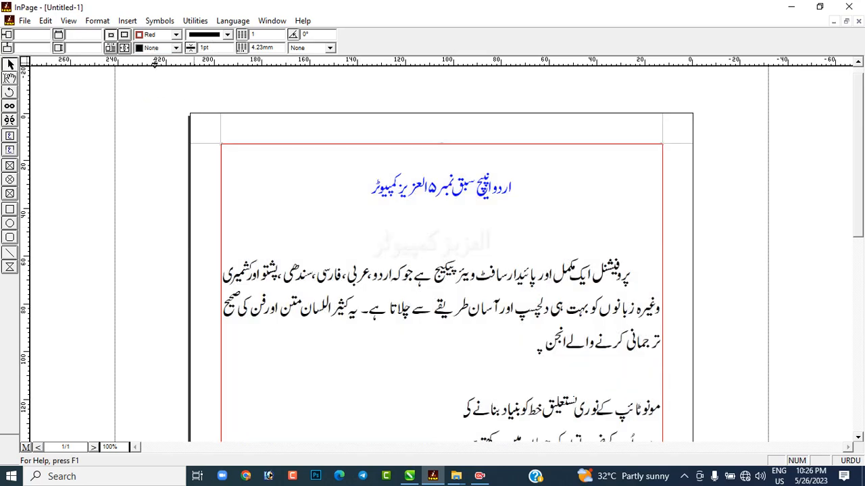